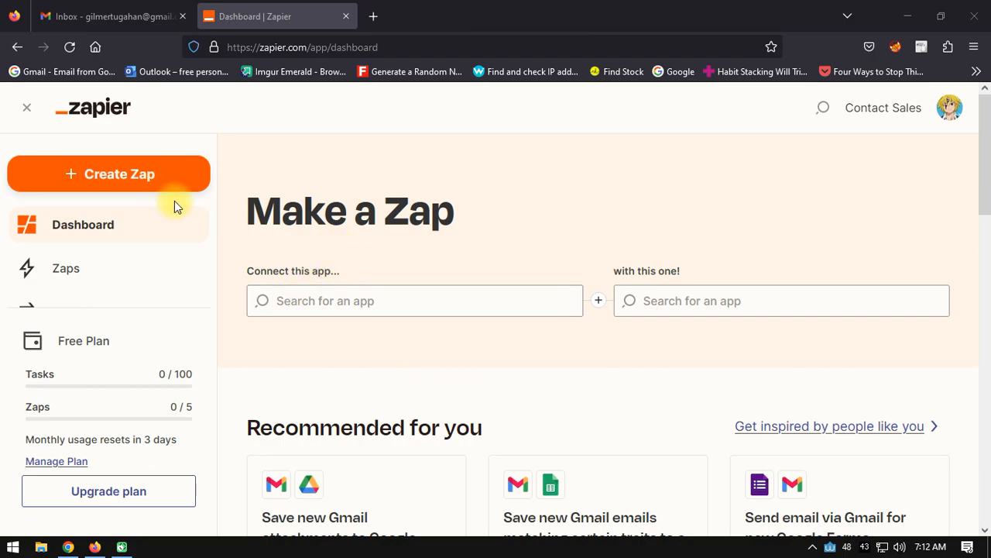
Step: Create a new Zap and choose RSS by Zapier as its trigger app
left_click(109, 178)
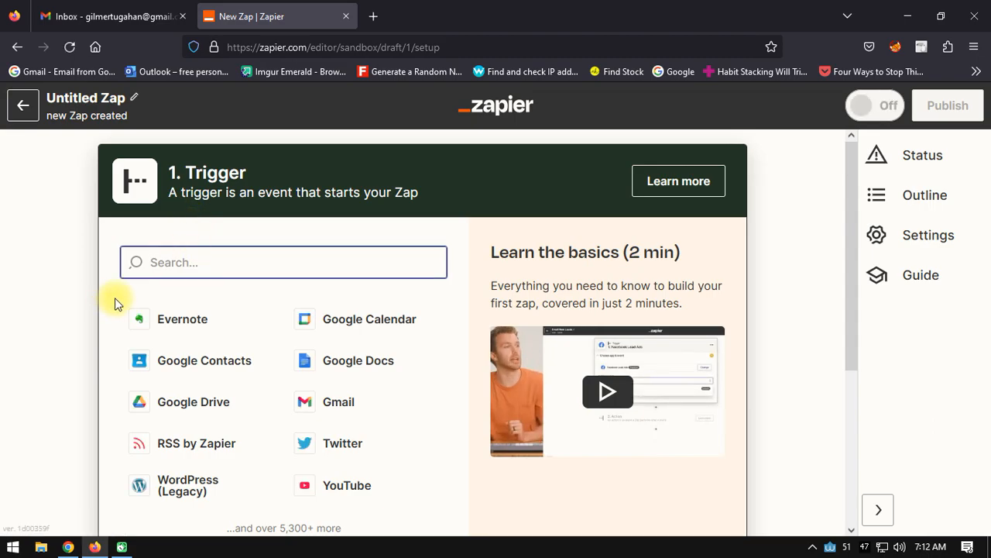
scroll(118, 294, "down", 3)
scroll(54, 303, "up", 3)
scroll(56, 302, "down", 3)
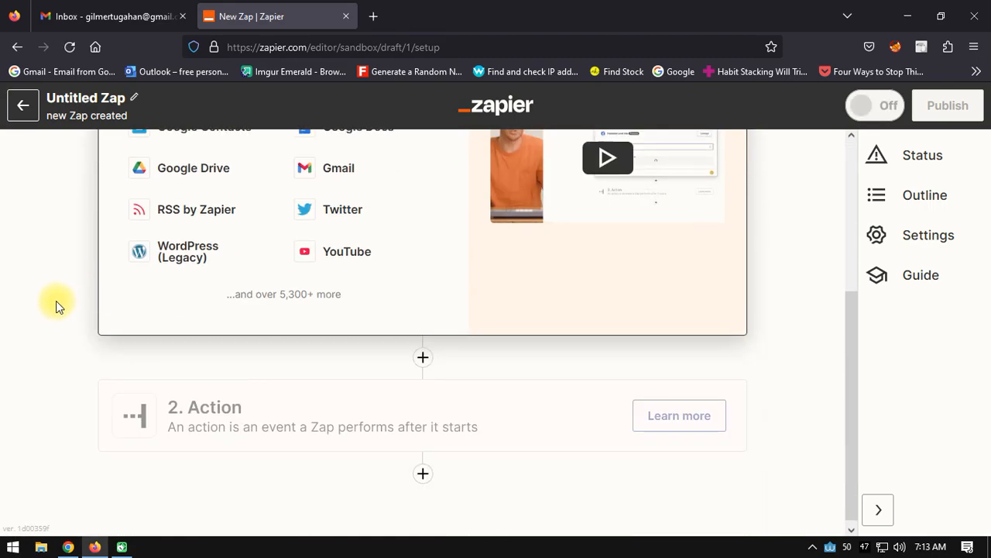
scroll(83, 255, "up", 3)
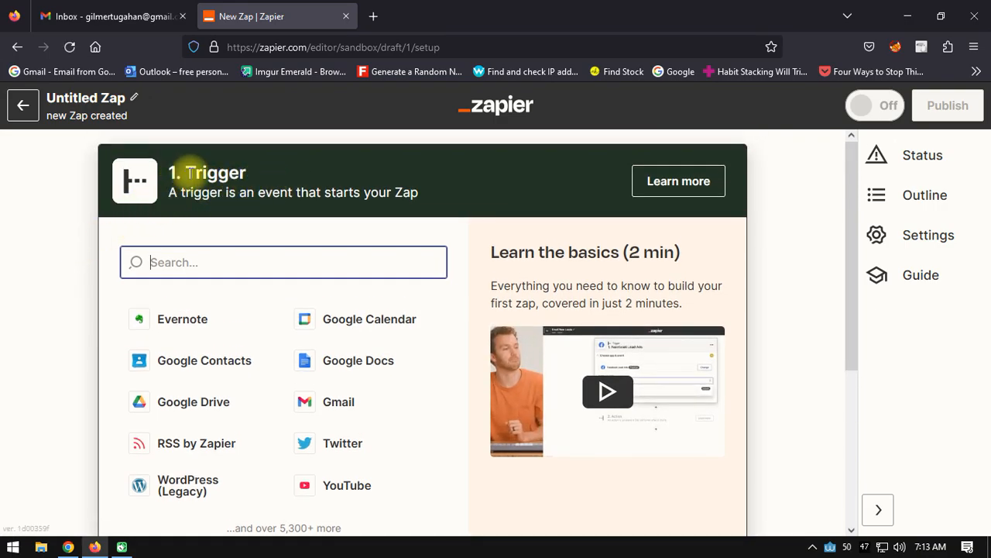
scroll(4, 337, "down", 3)
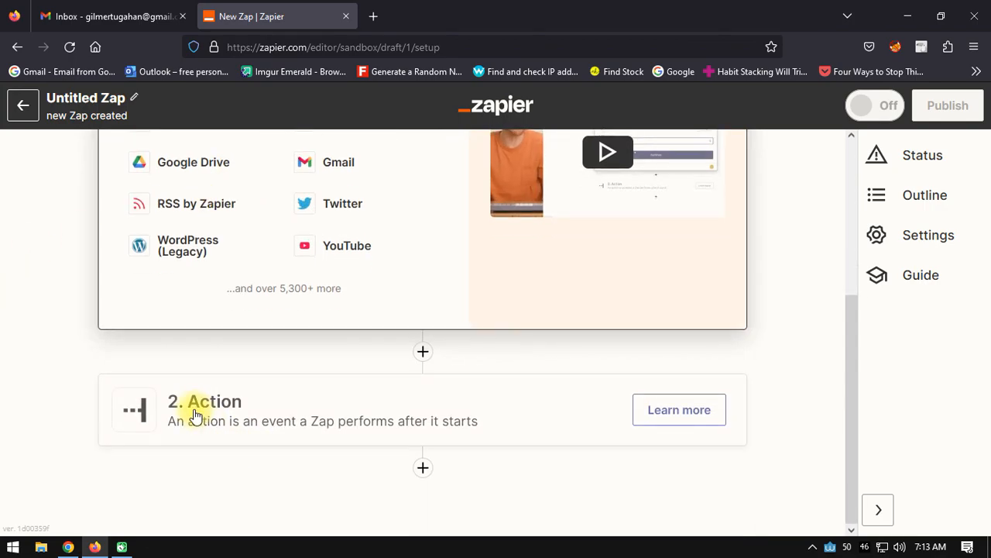
scroll(275, 431, "up", 3)
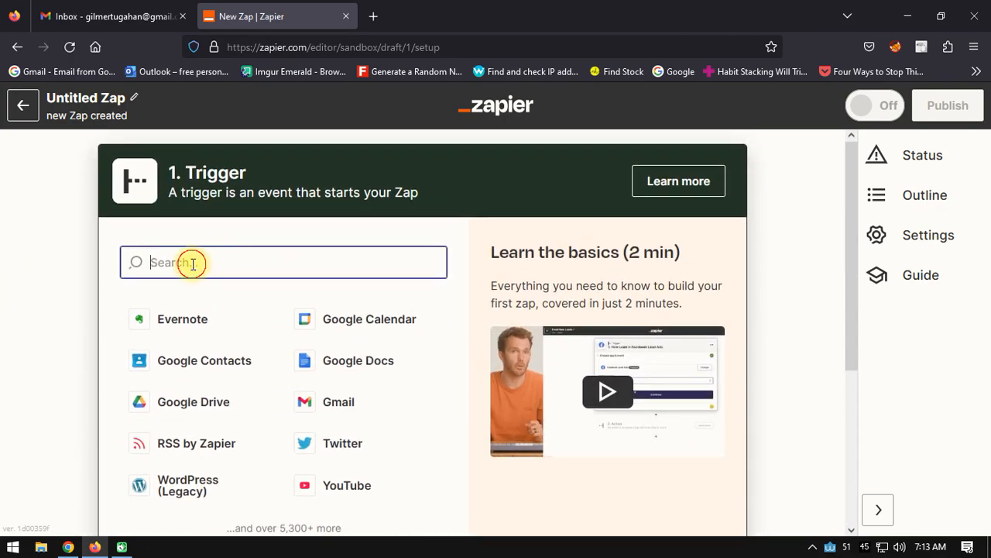
type("rss")
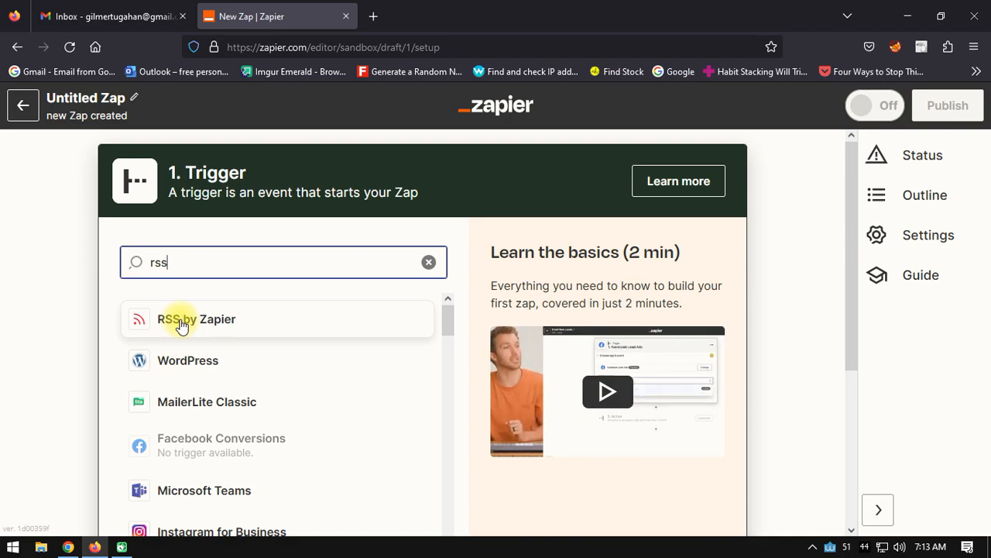
left_click(186, 318)
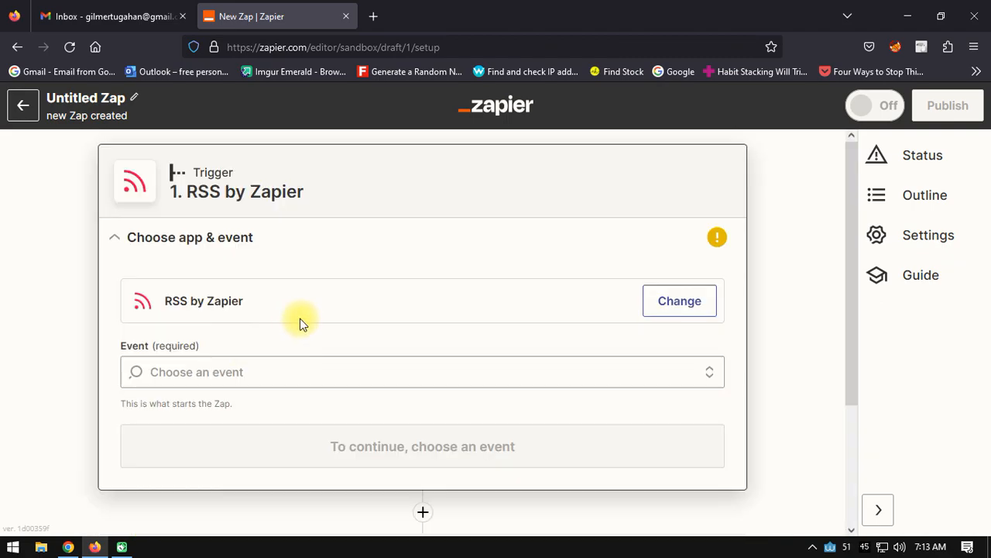
Step: Set the trigger event to New Item in Feed and continue to the trigger setup
left_click(158, 371)
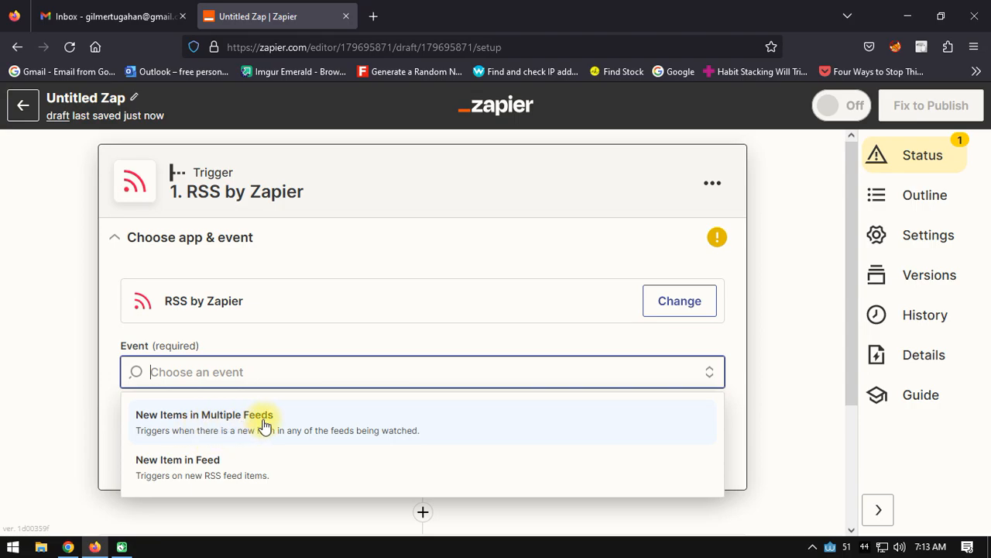
left_click(190, 469)
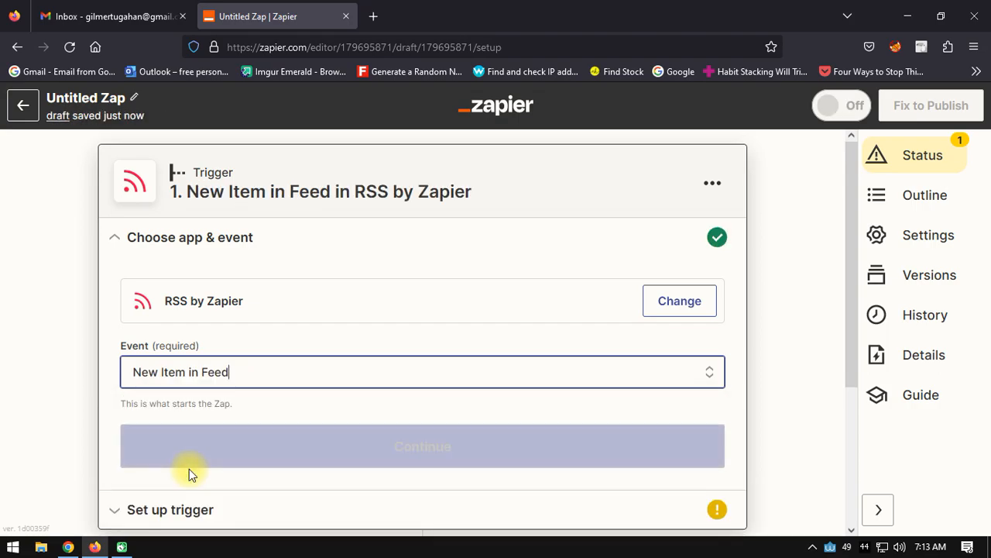
left_click(428, 447)
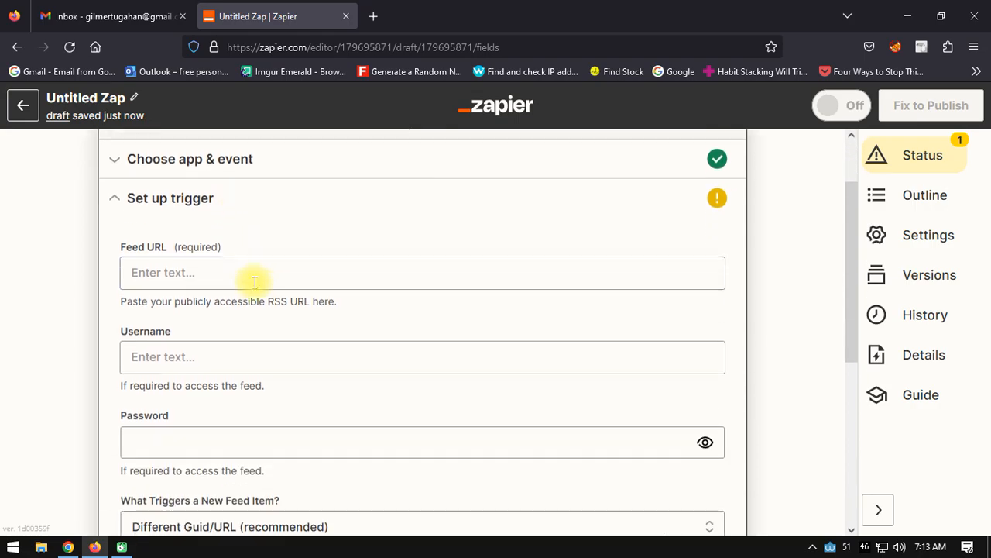
left_click(161, 257)
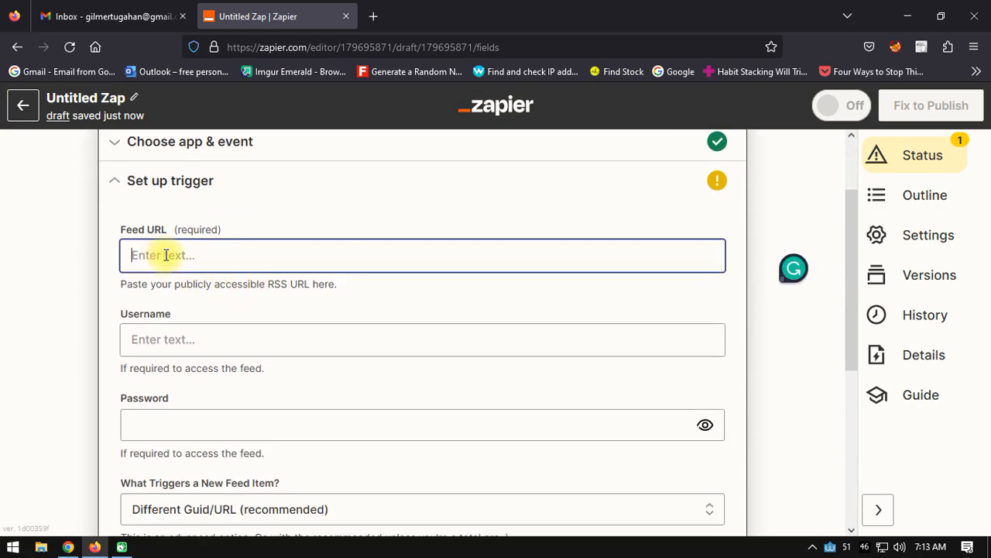
left_click(68, 546)
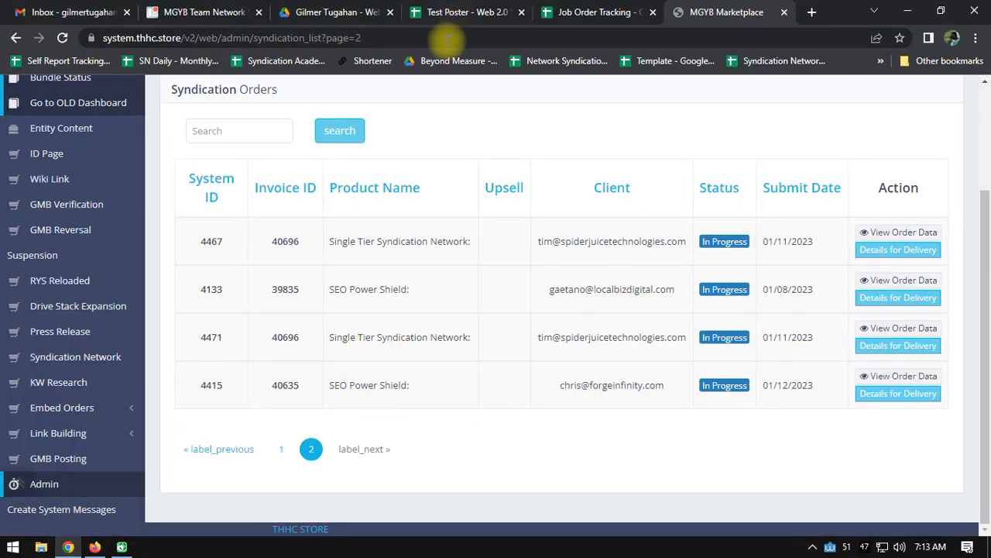
left_click(472, 13)
key("ctrl+c")
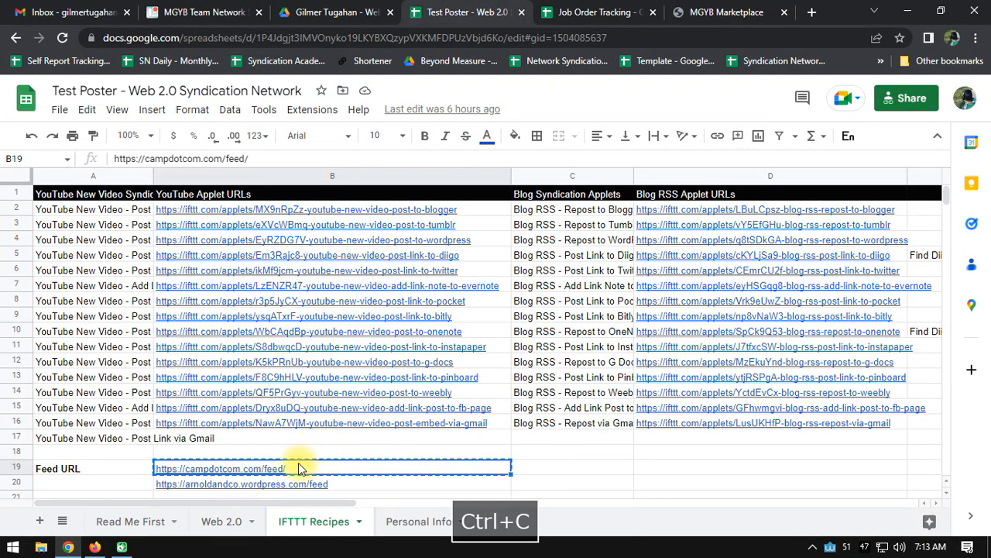
key("alt+Tab")
key("ctrl+v")
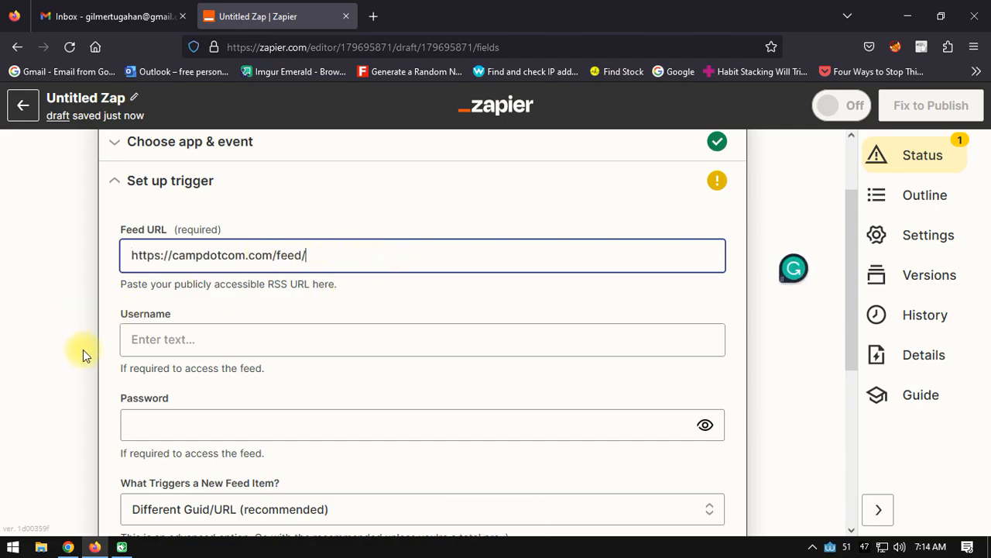
Step: Review the optional feed login fields and the available choices for what triggers a new feed item
scroll(212, 323, "down", 2)
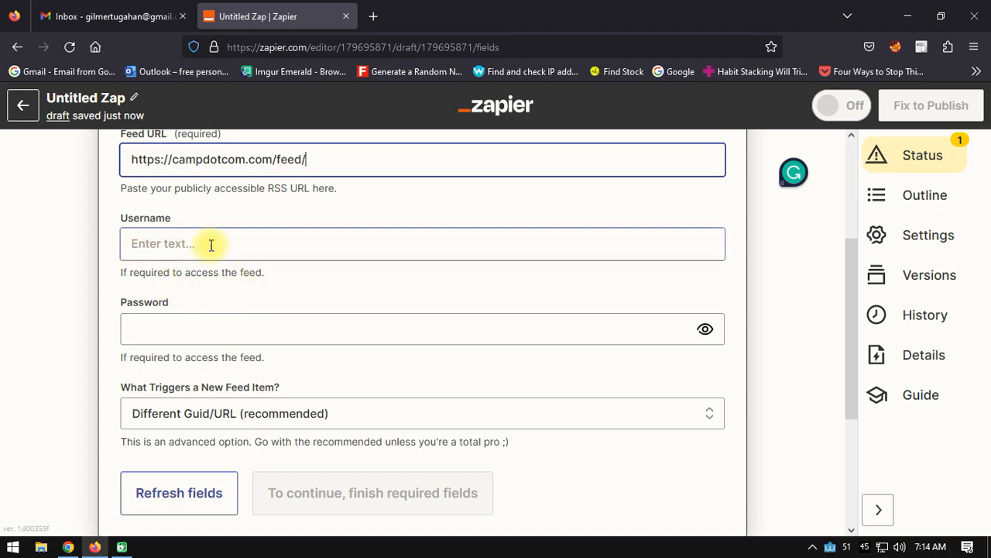
scroll(104, 302, "down", 2)
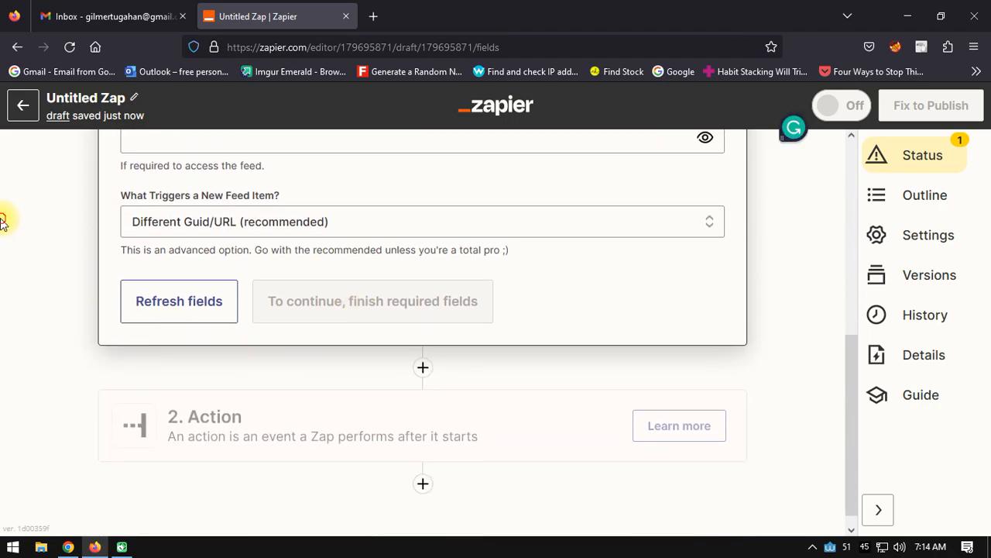
scroll(62, 279, "up", 2)
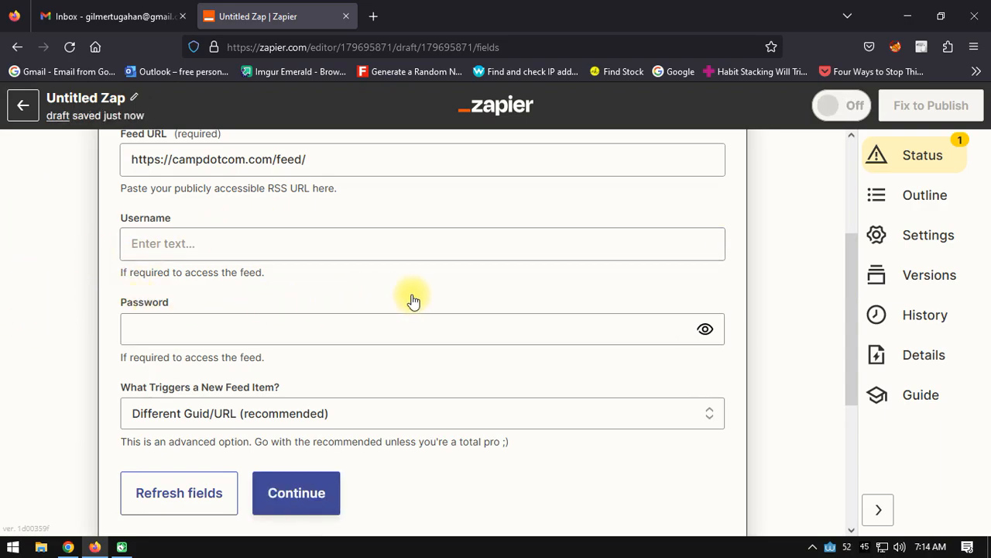
scroll(515, 258, "up", 2)
scroll(510, 262, "down", 3)
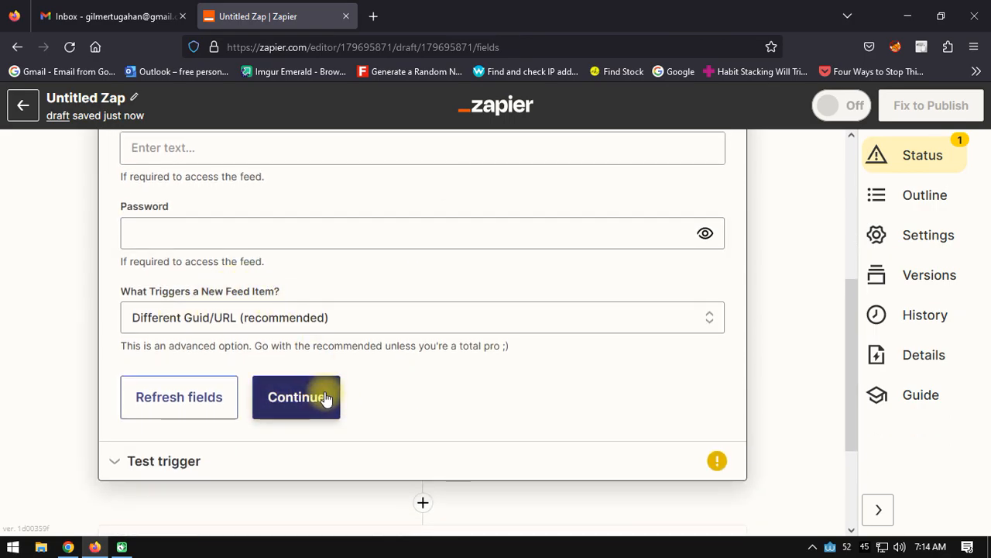
left_click(358, 316)
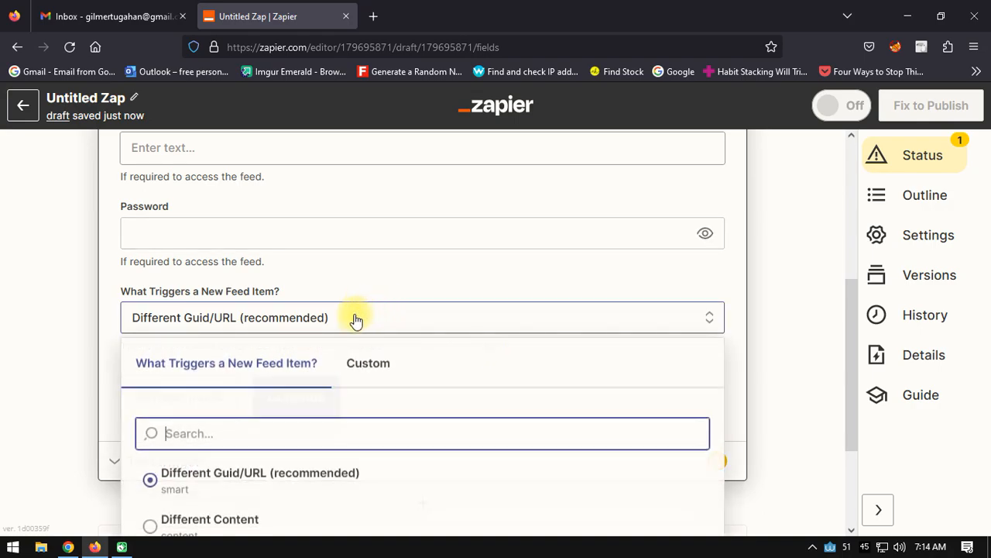
scroll(213, 393, "down", 2)
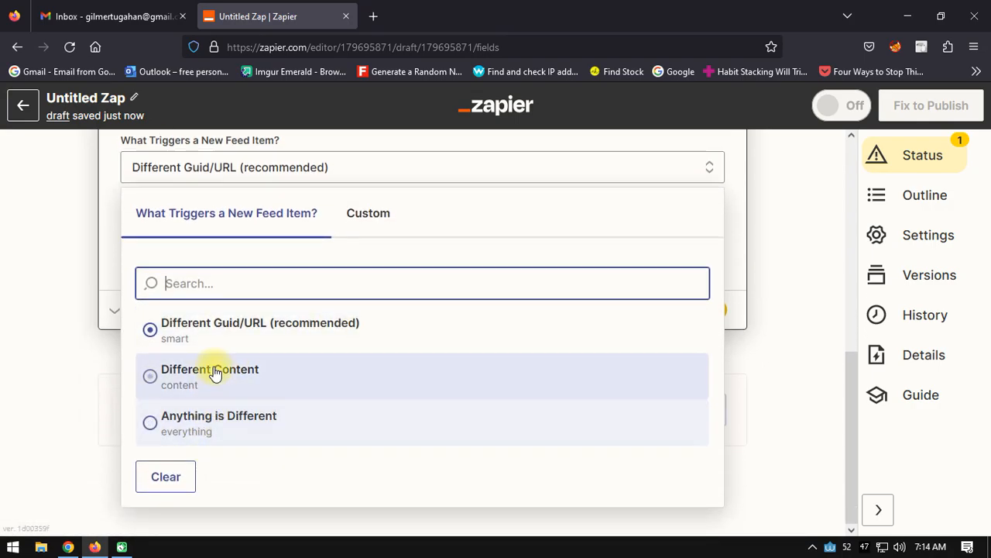
scroll(267, 410, "up", 2)
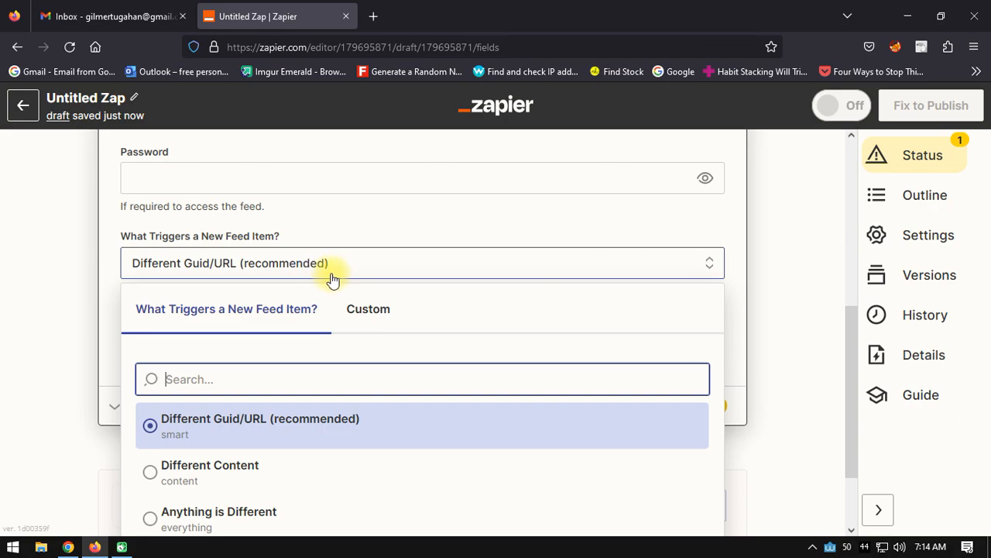
left_click(39, 239)
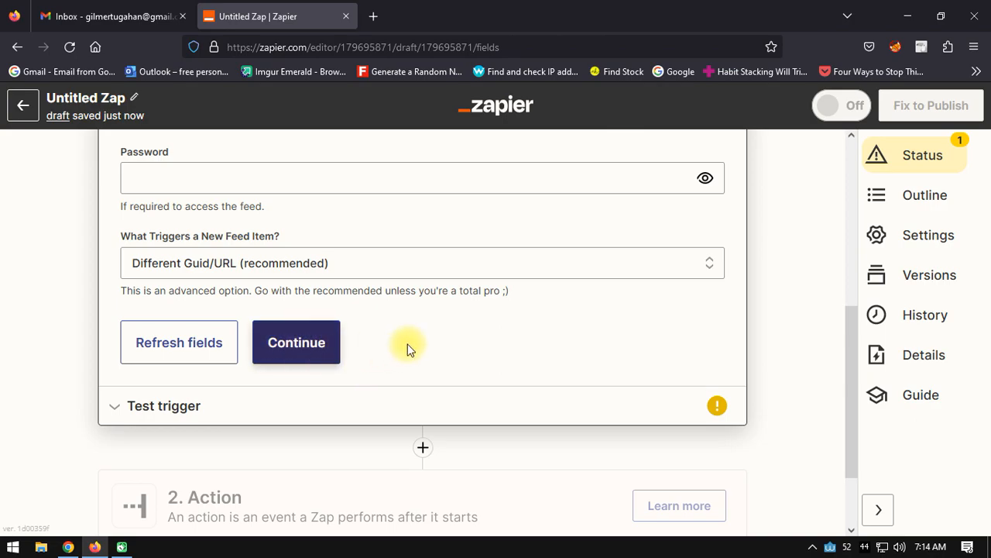
Step: Accept the trigger setup and run the trigger test on the RSS feed
scroll(405, 348, "up", 4)
scroll(405, 348, "down", 5)
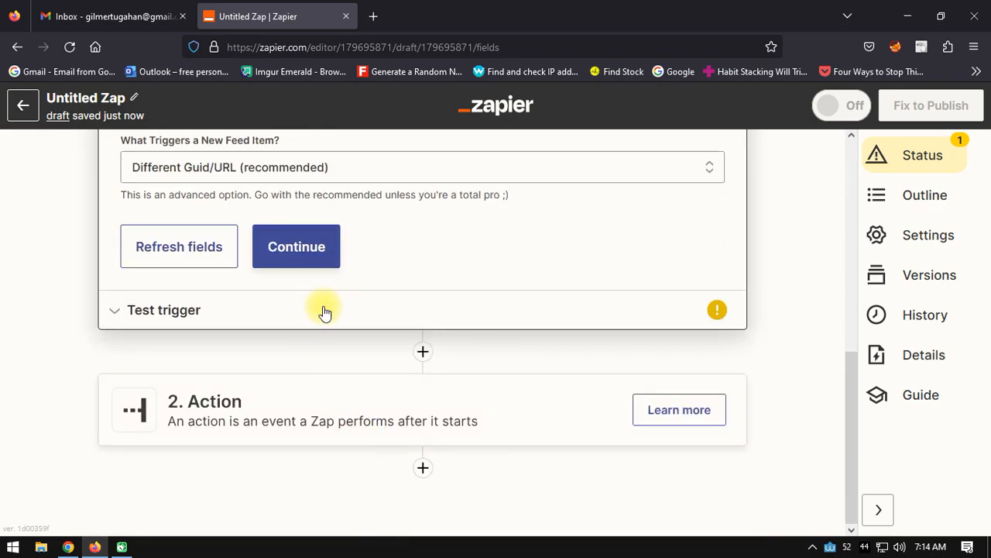
left_click(519, 312)
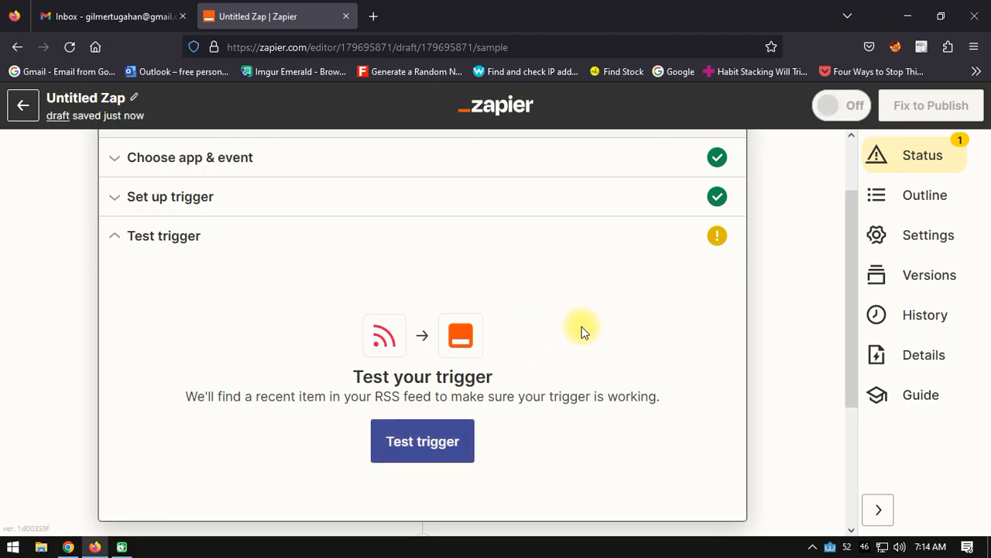
scroll(420, 349, "down", 2)
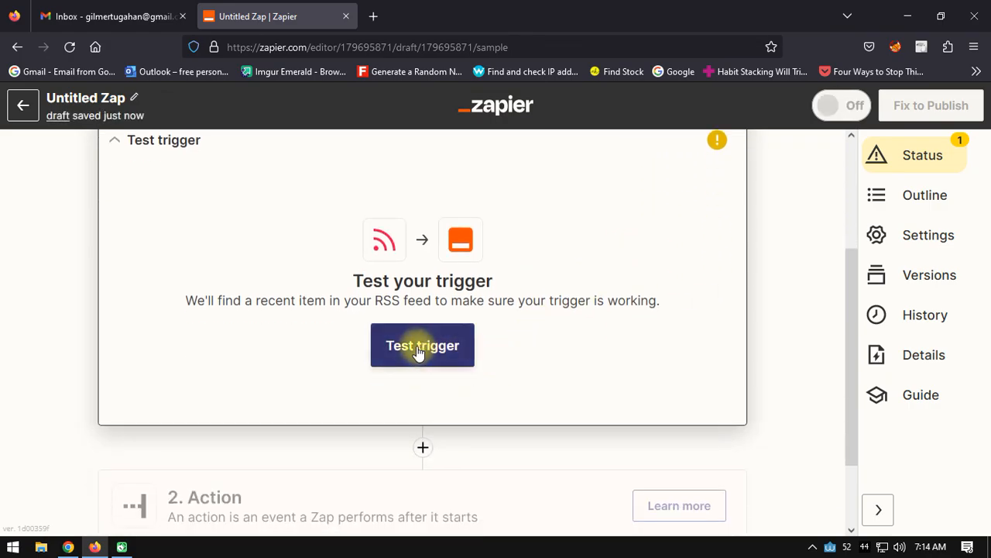
scroll(632, 277, "up", 2)
scroll(619, 291, "down", 2)
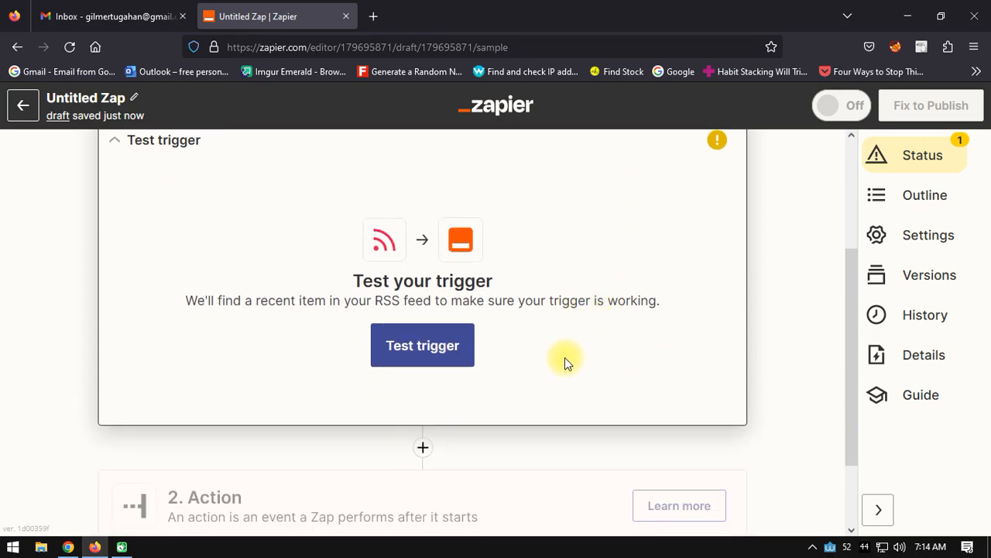
left_click(423, 350)
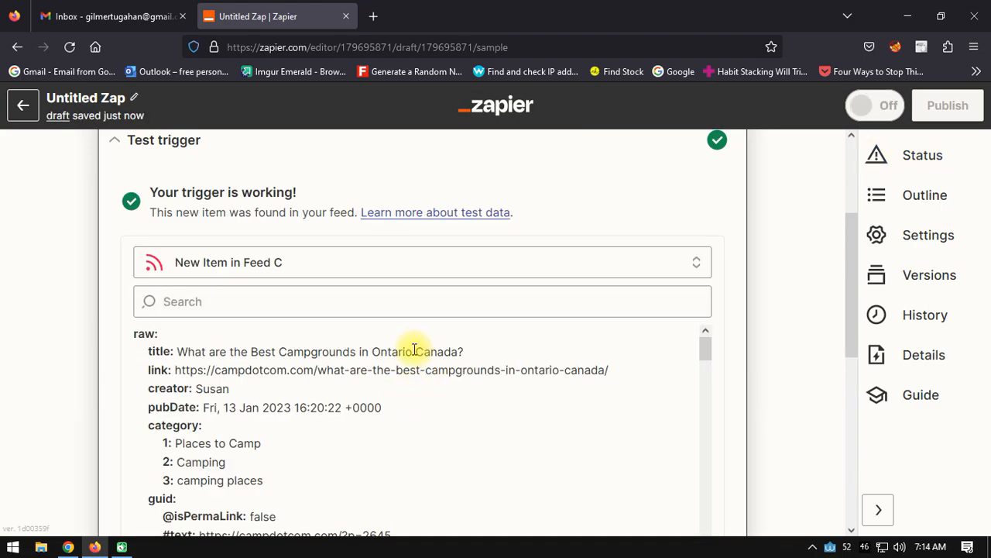
Step: Examine the trigger test result and the details of the sample feed item, such as title, link and categories
scroll(488, 248, "up", 1)
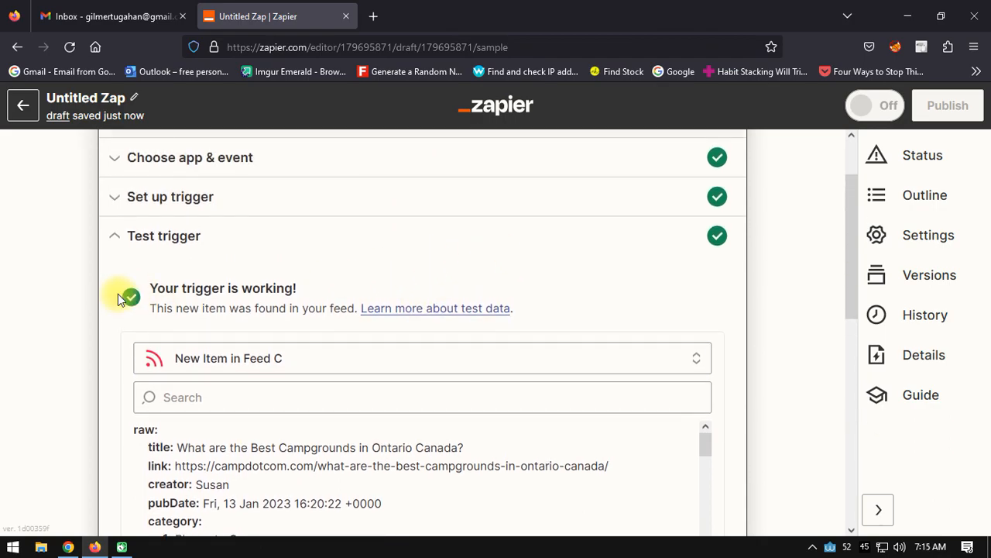
scroll(77, 304, "down", 1)
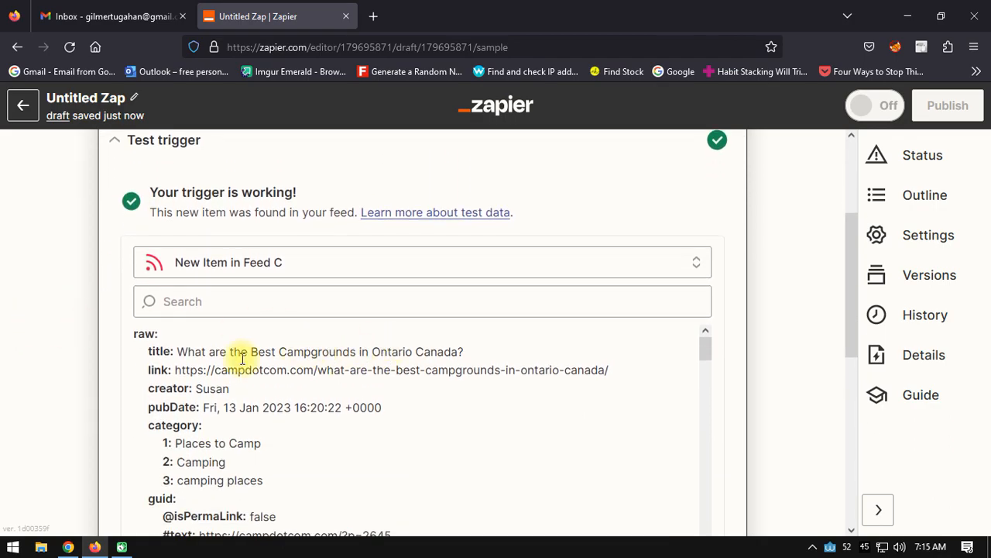
scroll(33, 363, "down", 1)
scroll(33, 362, "down", 2)
scroll(33, 363, "up", 2)
scroll(32, 362, "down", 1)
scroll(642, 339, "down", 2)
scroll(380, 348, "up", 3)
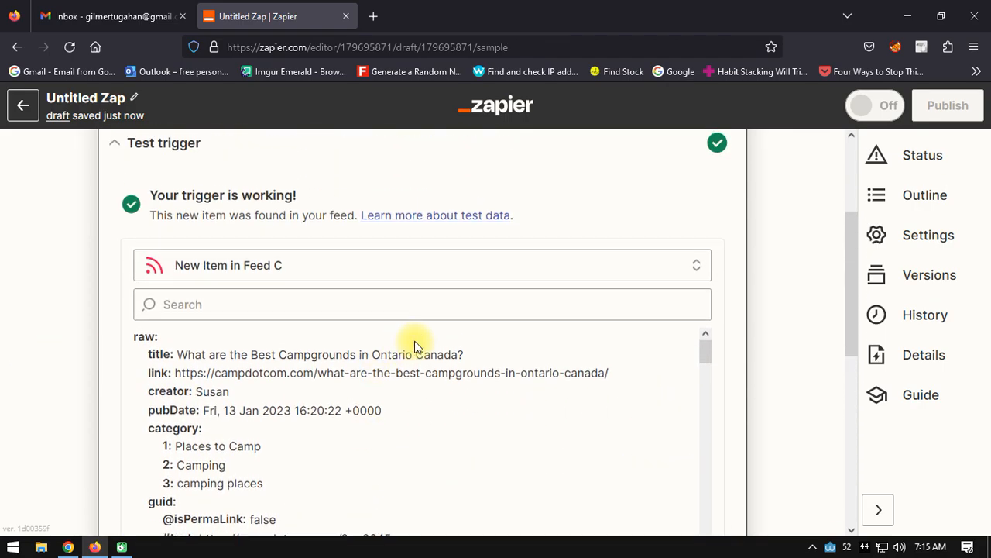
scroll(393, 312, "up", 1)
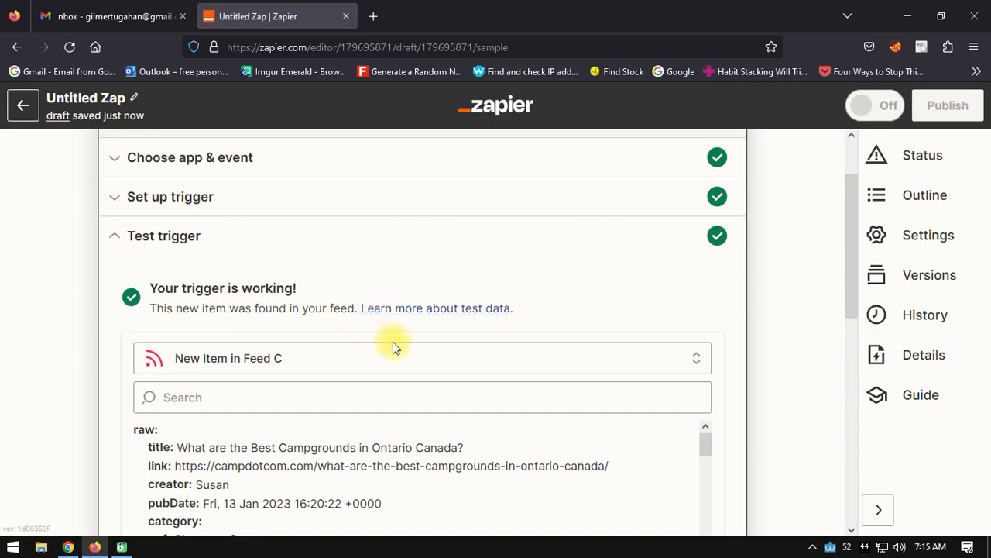
scroll(442, 299, "down", 2)
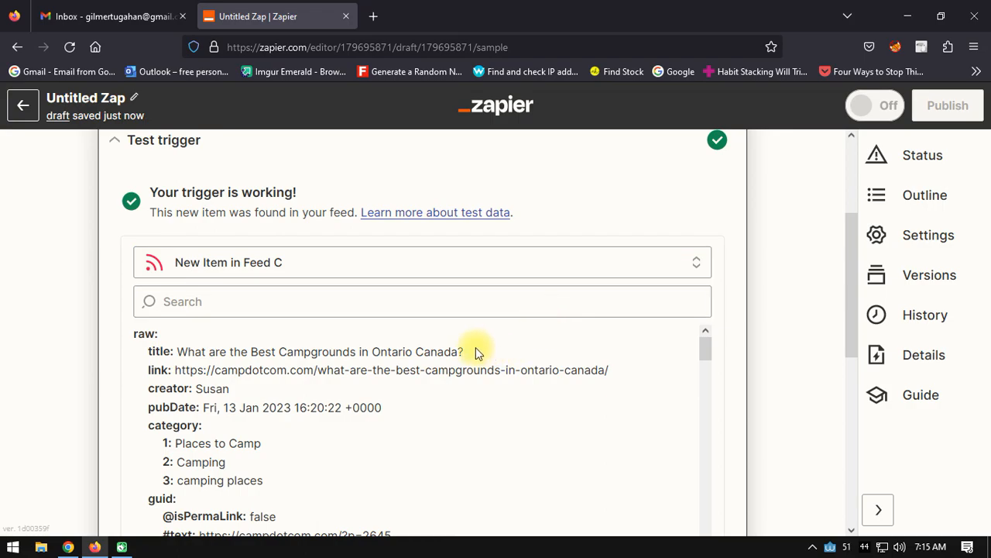
scroll(526, 298, "down", 2)
scroll(517, 325, "up", 4)
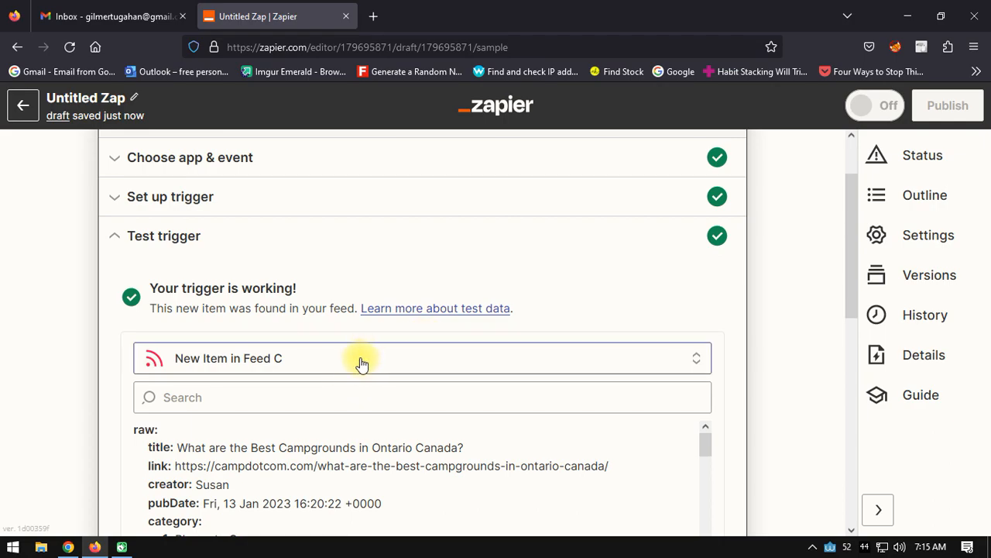
scroll(489, 295, "down", 2)
scroll(472, 364, "up", 2)
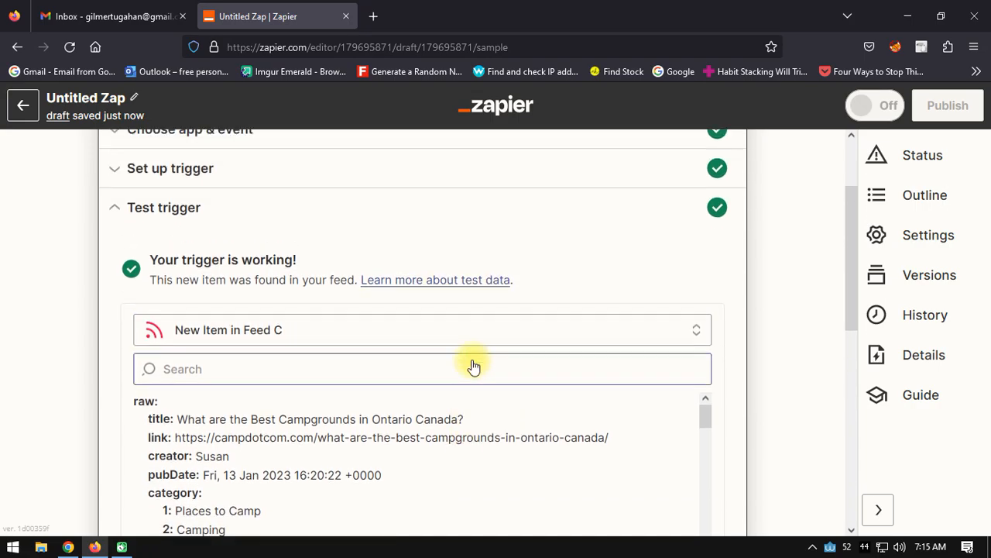
scroll(538, 358, "down", 2)
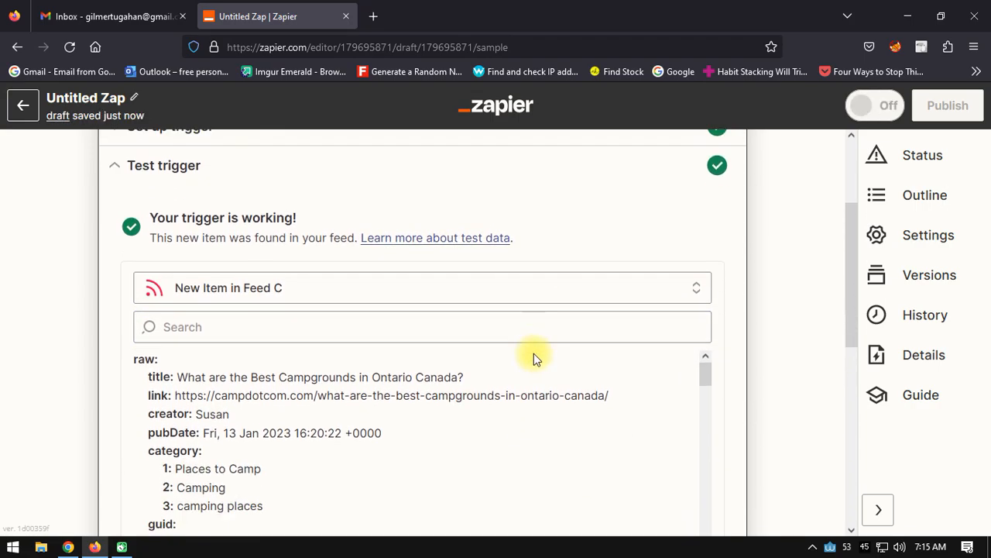
Step: Review the rest of the sample feed item's data, including its description and encoded content
scroll(485, 372, "down", 8)
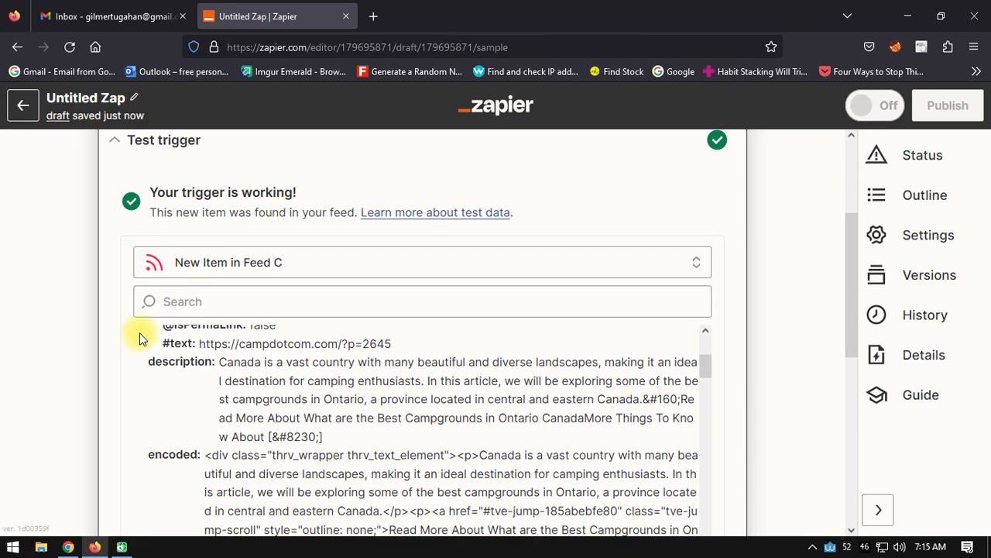
scroll(39, 307, "down", 1)
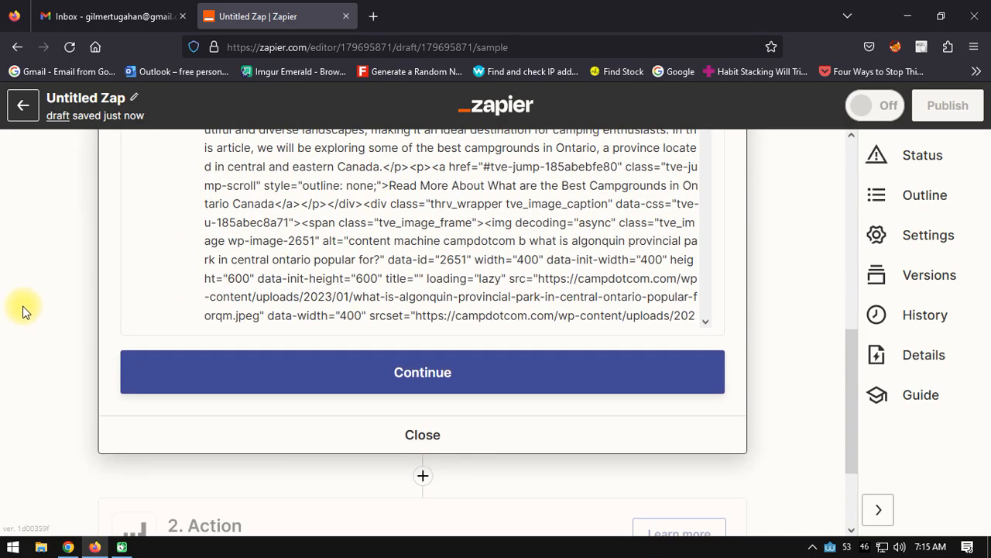
scroll(22, 306, "up", 2)
scroll(49, 325, "down", 2)
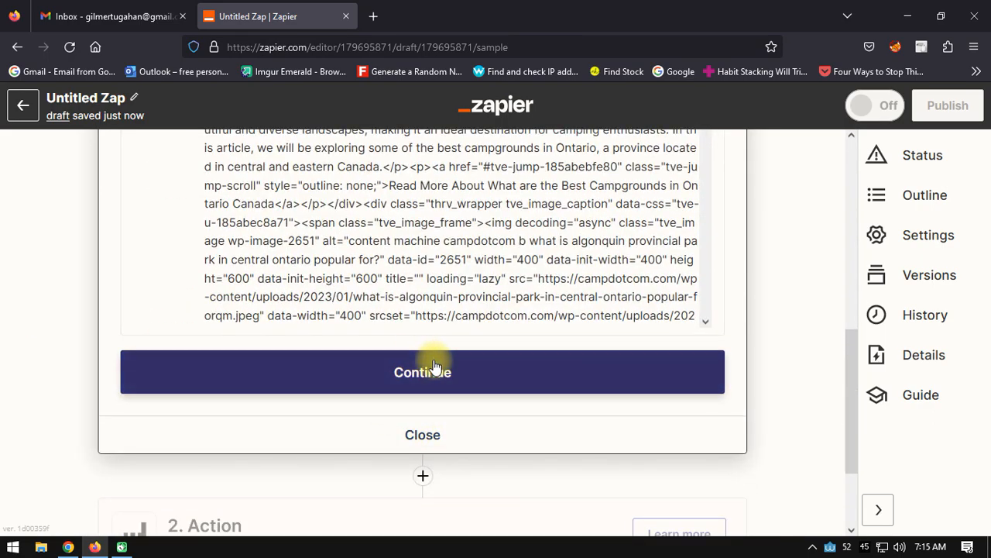
scroll(422, 391, "up", 2)
scroll(84, 315, "up", 6)
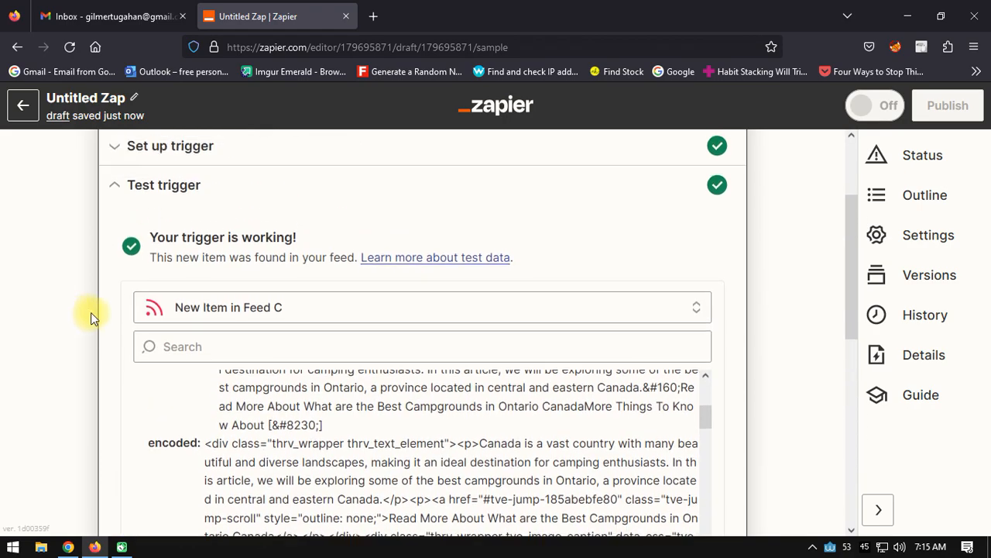
left_click(178, 279)
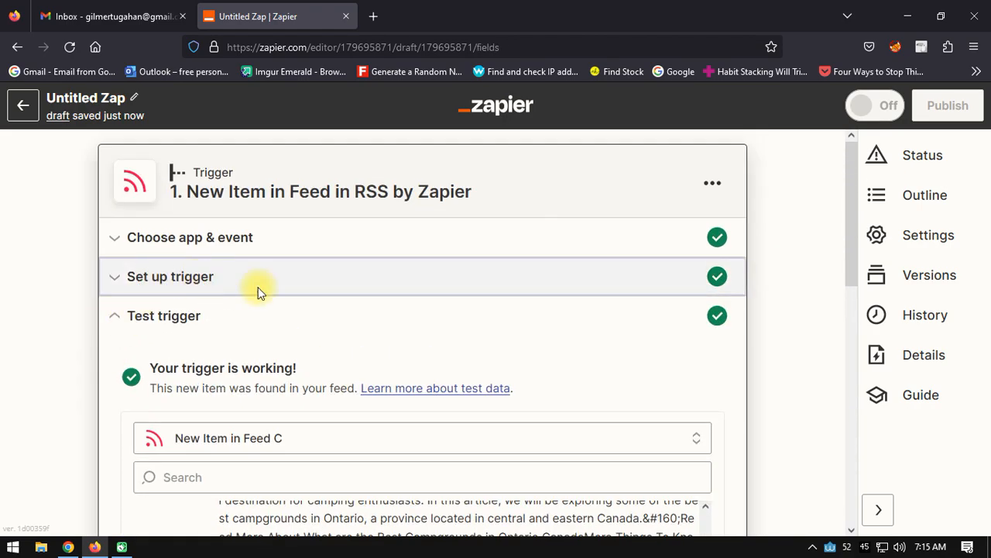
left_click(332, 348)
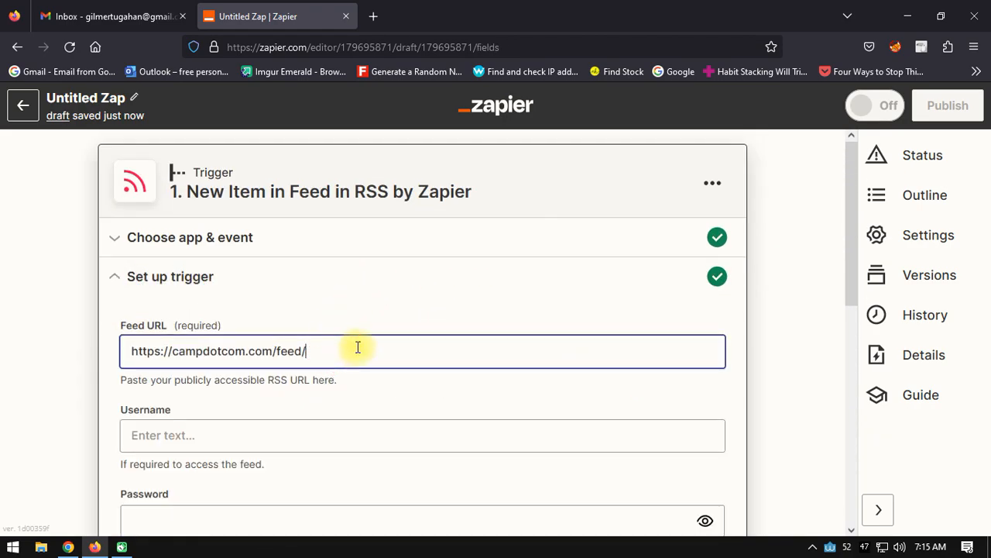
left_click_drag(353, 348, 127, 348)
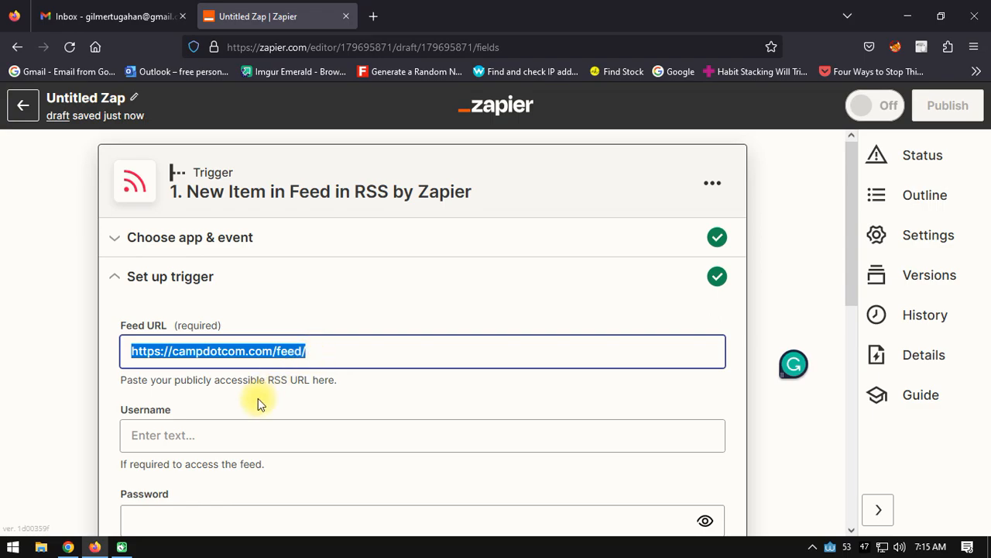
left_click(68, 547)
scroll(416, 320, "down", 3)
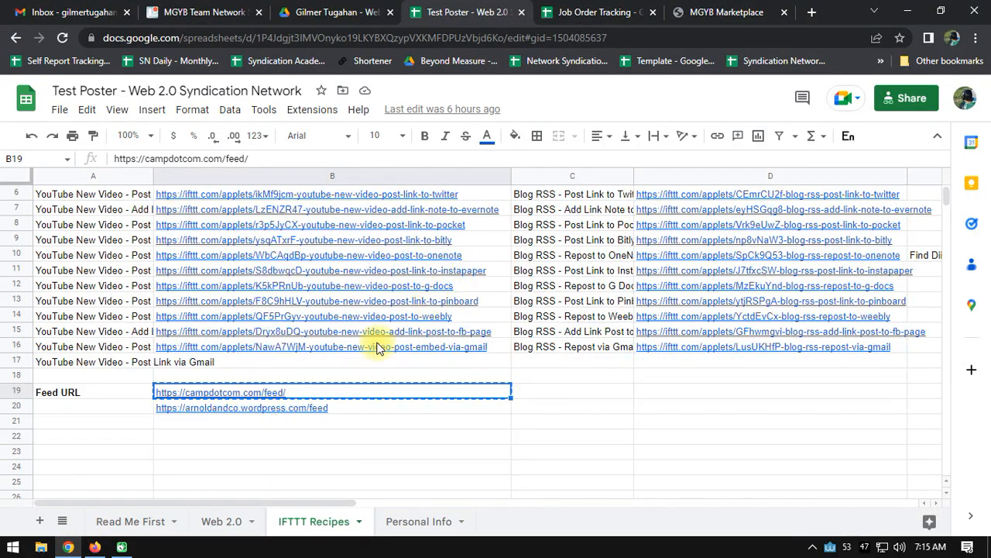
left_click(341, 409)
key("ctrl+c")
key("alt+Tab")
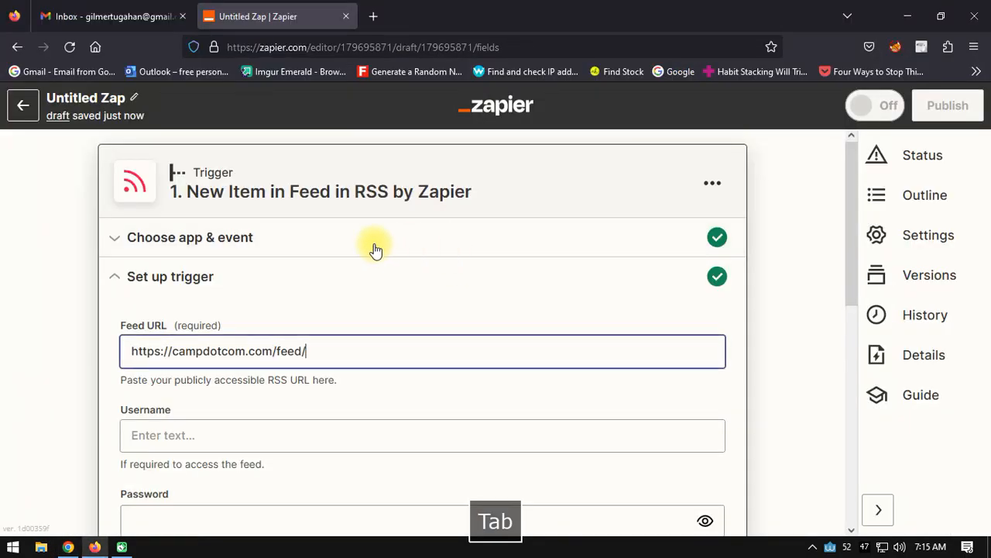
left_click_drag(336, 349, 2, 349)
key("ctrl+v")
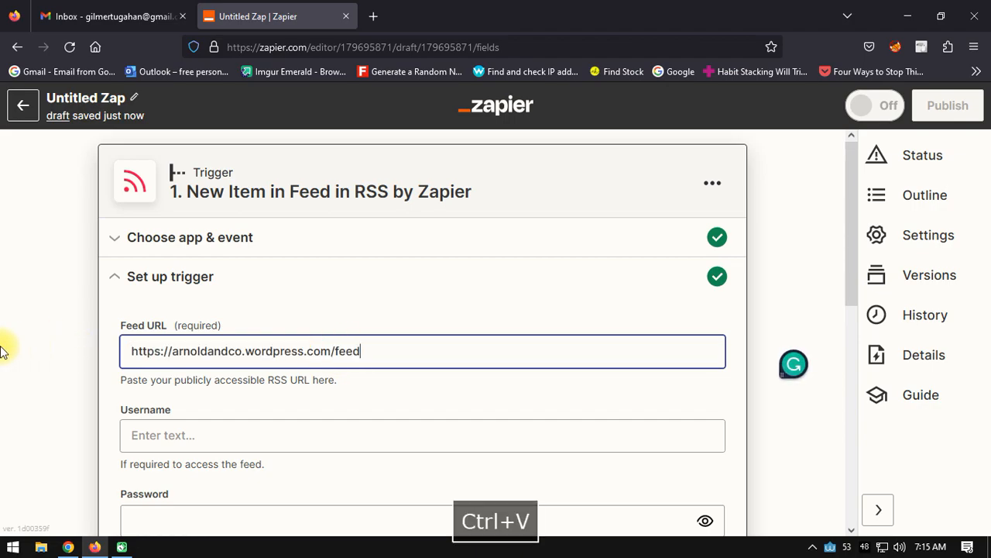
left_click(565, 303)
Step: Accept the trigger setup with the arnoldandco feed and run the trigger test on it
scroll(511, 283, "down", 2)
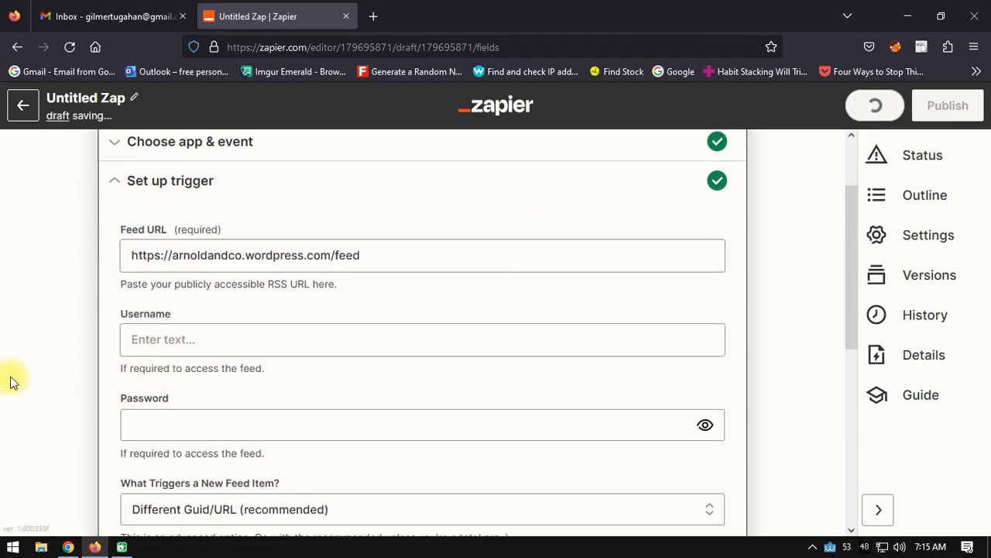
scroll(178, 348, "down", 4)
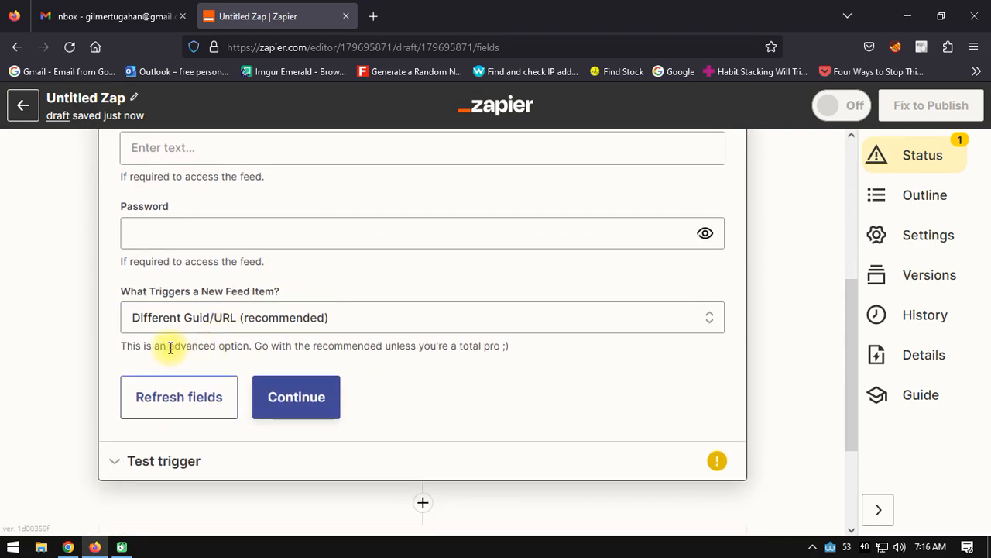
scroll(423, 327, "up", 2)
scroll(413, 319, "down", 1)
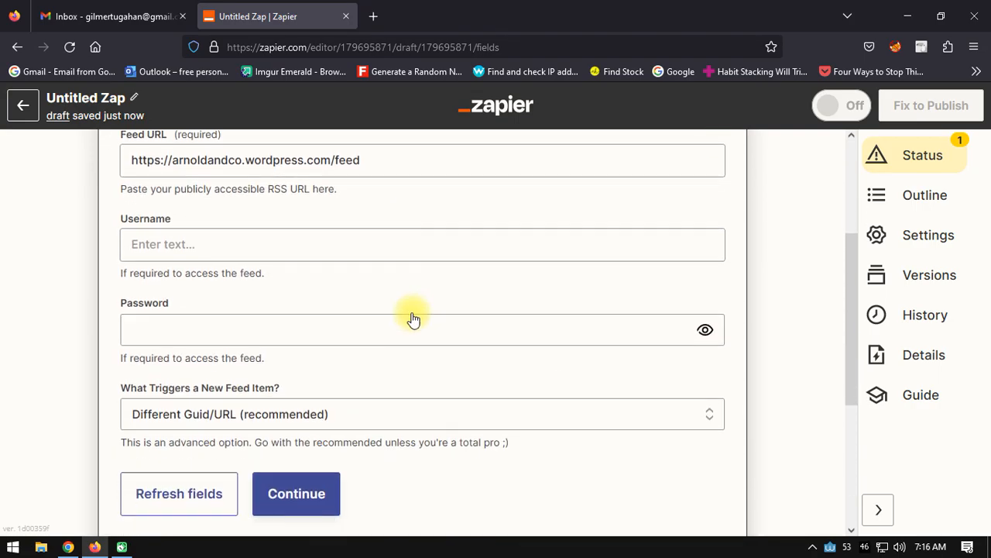
scroll(332, 310, "down", 1)
left_click(332, 410)
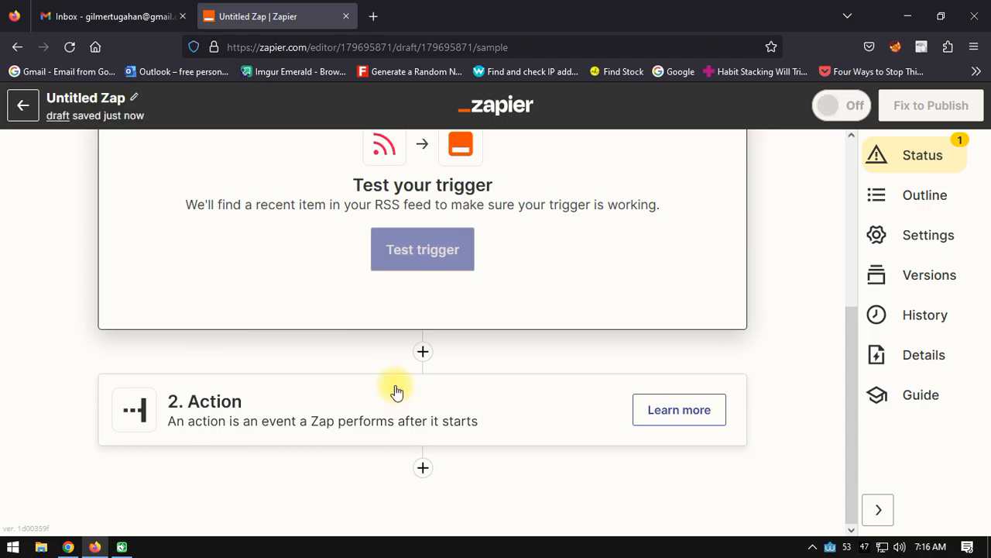
scroll(391, 391, "up", 2)
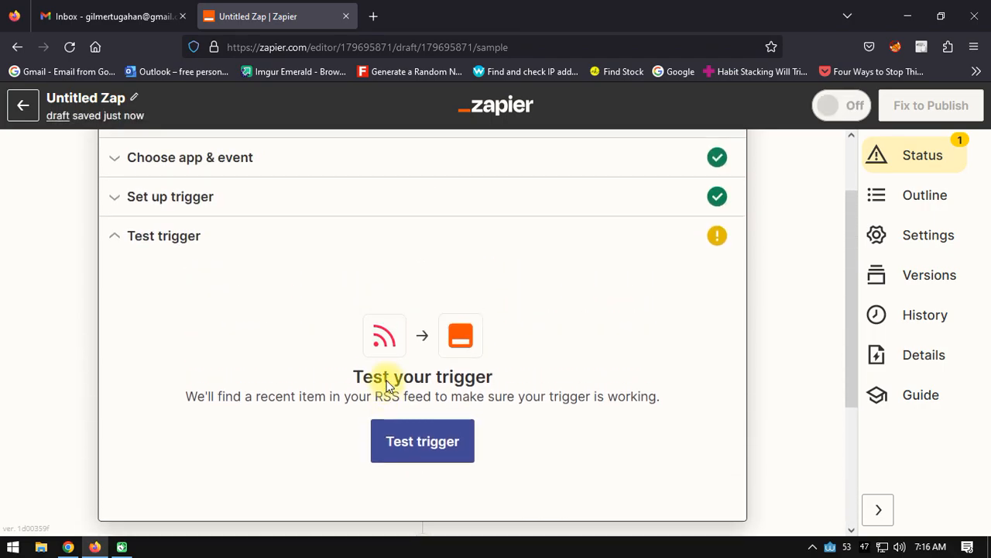
left_click(422, 438)
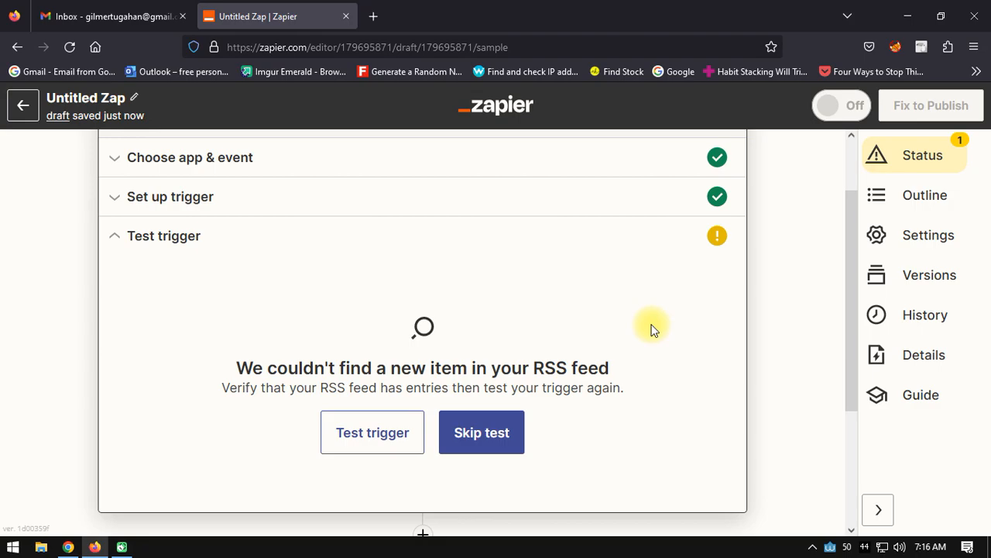
left_click(172, 199)
left_click_drag(388, 268, 31, 219)
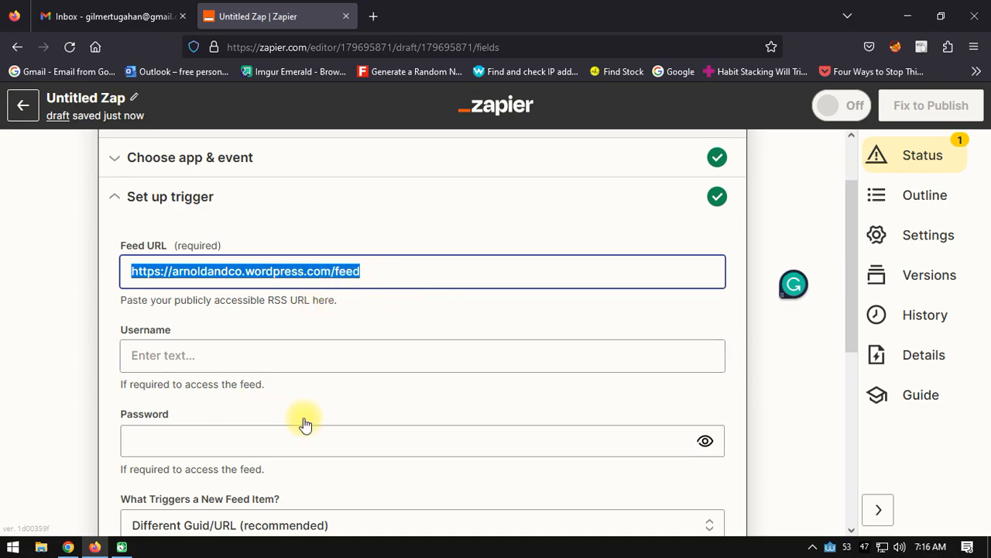
scroll(298, 387, "down", 2)
left_click(68, 546)
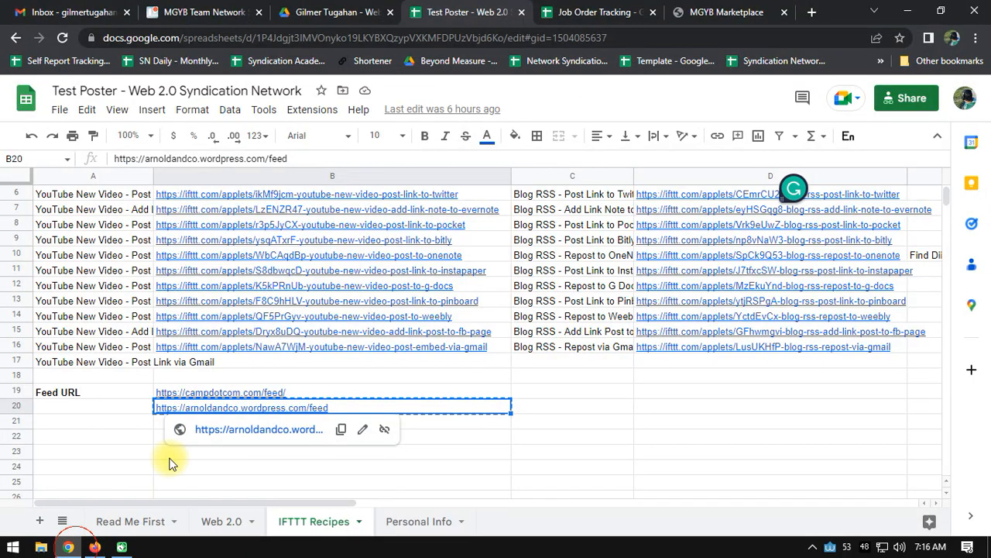
left_click(293, 392)
key("ctrl+c")
key("alt+Tab")
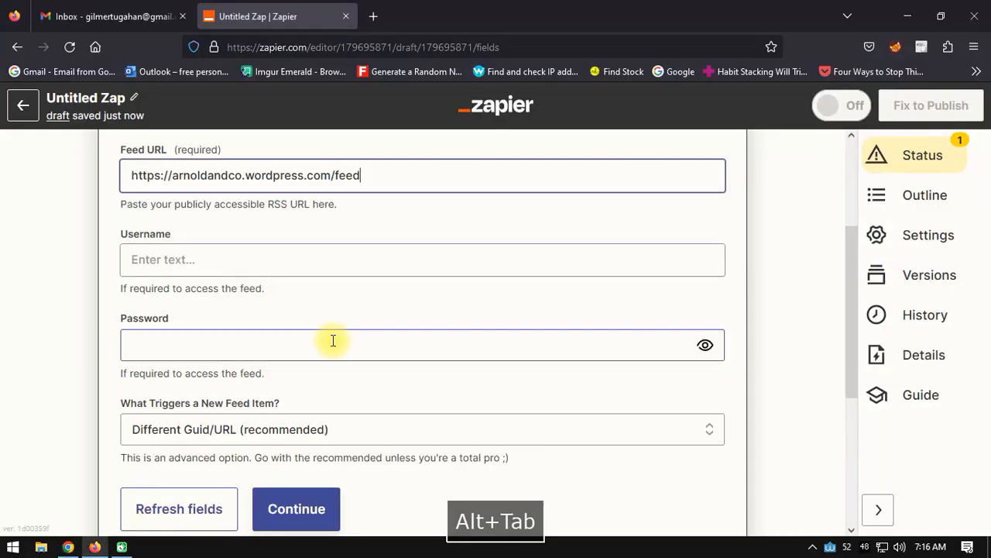
triple_click(387, 179)
scroll(387, 184, "up", 1)
key("ctrl+v")
left_click(8, 303)
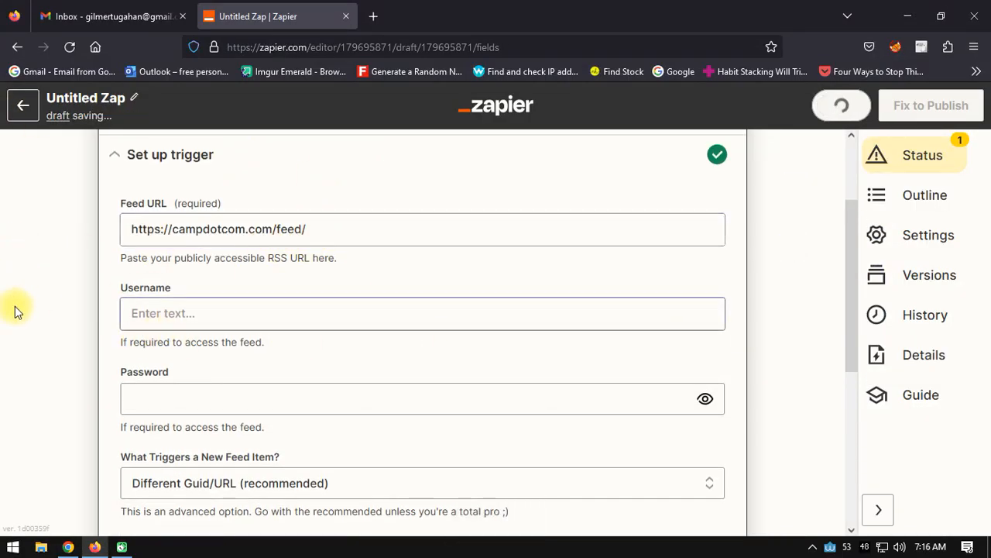
Step: Accept the trigger setup and its campdotcom sample item, and proceed to the action step
scroll(9, 314, "down", 3)
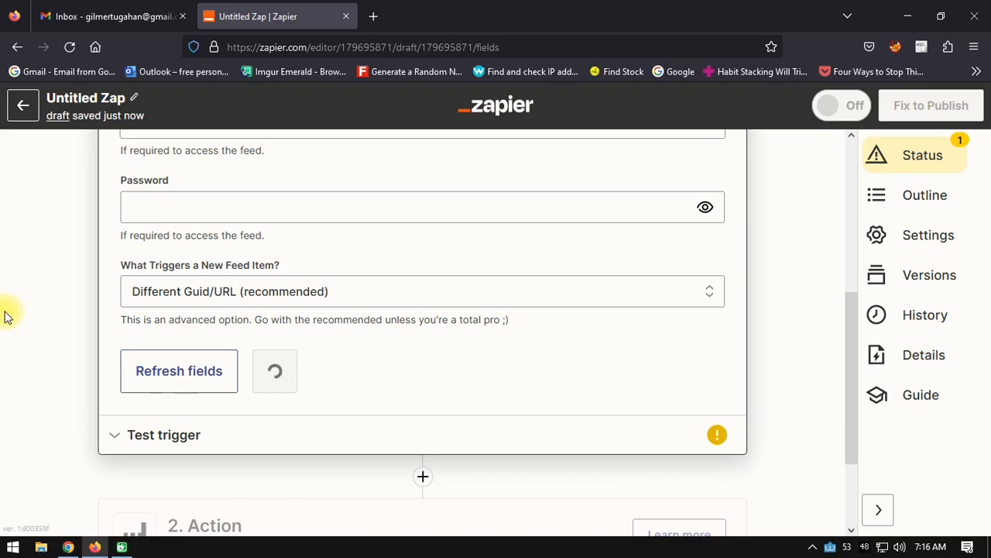
scroll(232, 256, "down", 3)
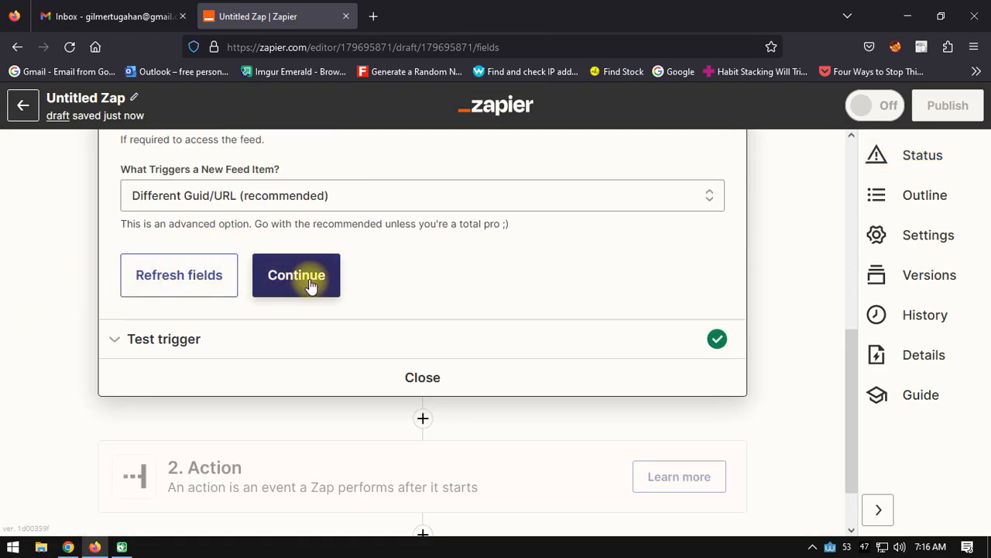
left_click(309, 286)
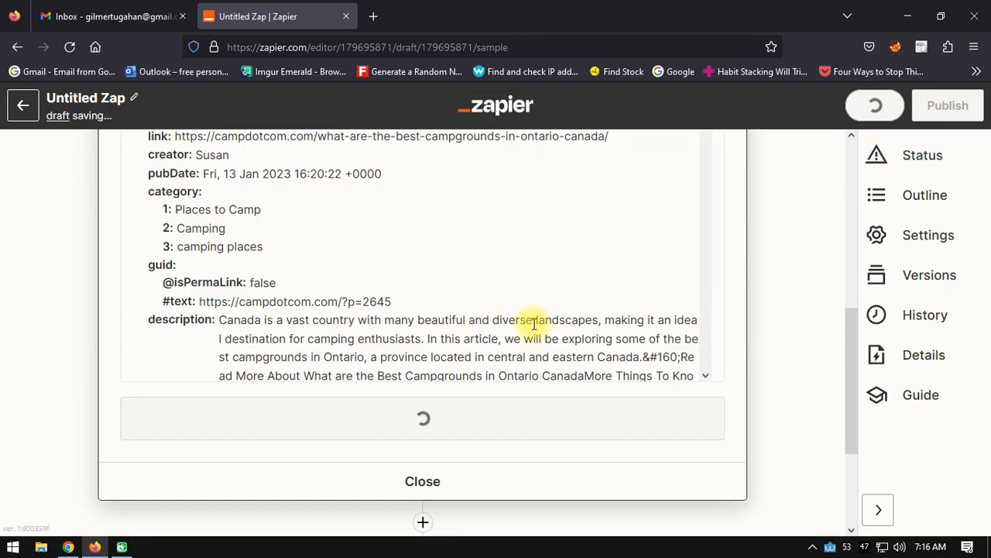
scroll(534, 325, "up", 3)
scroll(433, 326, "down", 5)
left_click(431, 428)
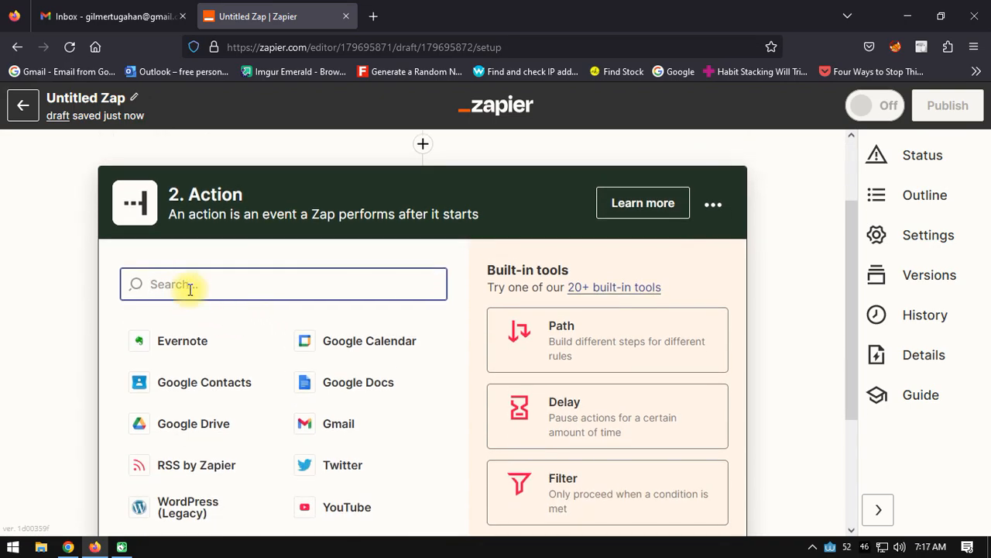
Step: Search the action apps for wordpress and choose WordPress (Legacy) as the action app
type("wordpres")
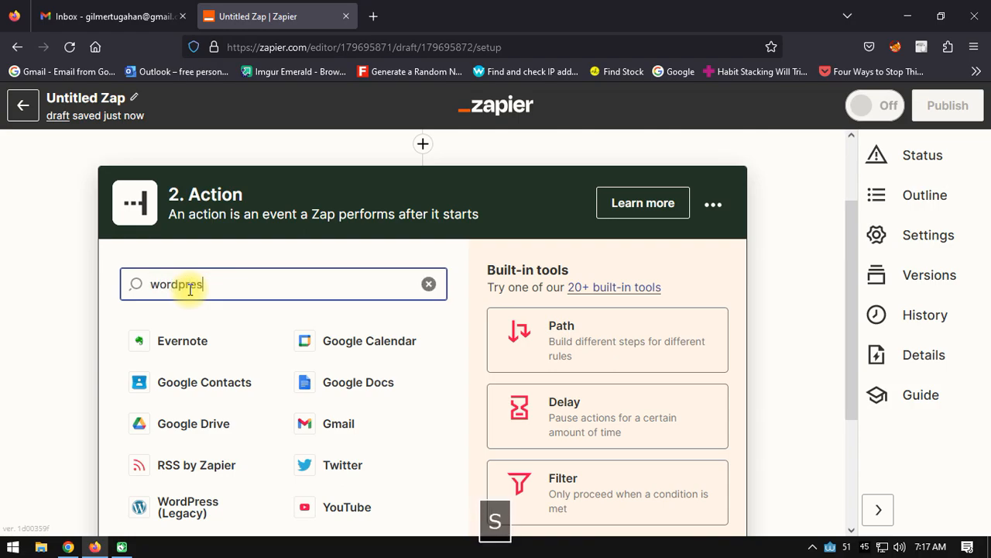
type("s")
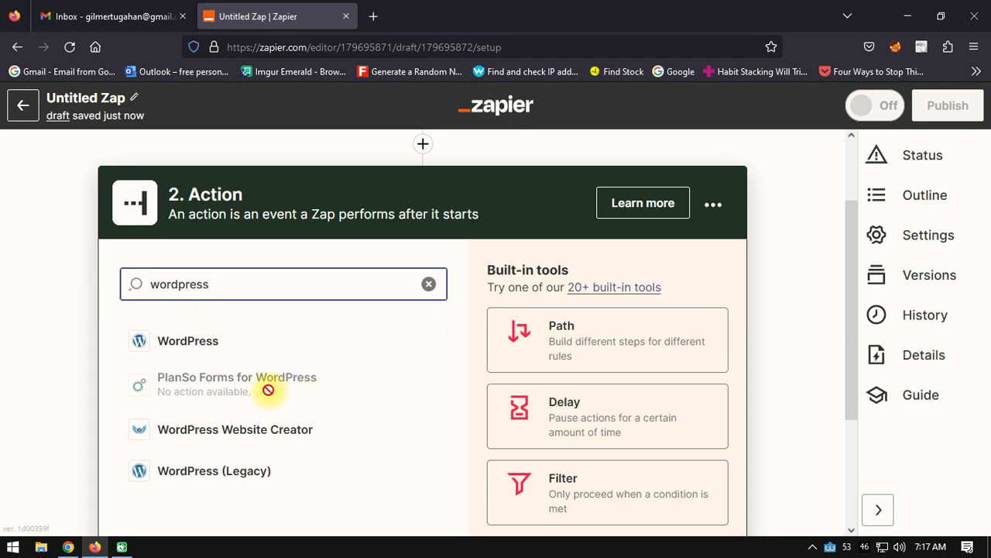
left_click(194, 480)
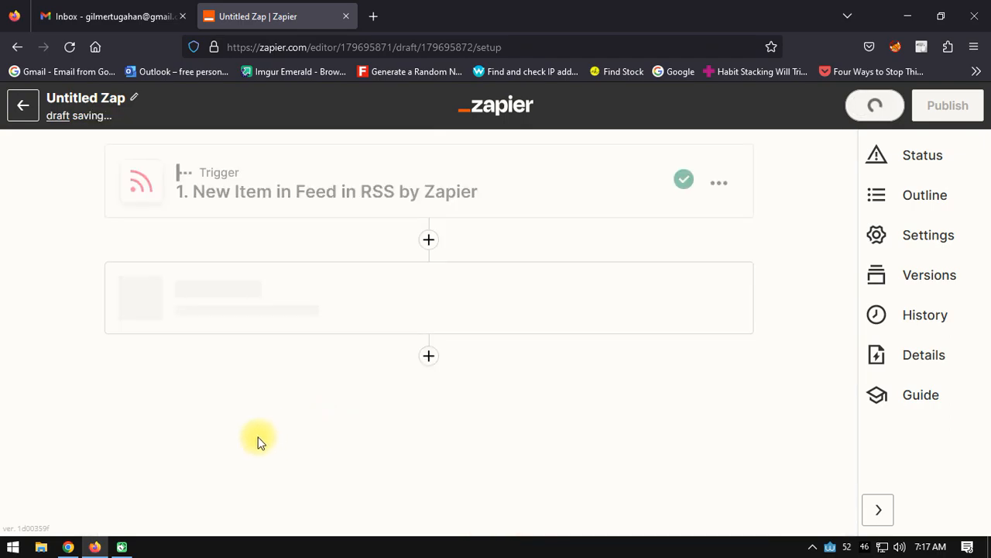
Step: Set the WordPress (Legacy) action's event to Create Post and proceed to the account selection
scroll(52, 356, "down", 2)
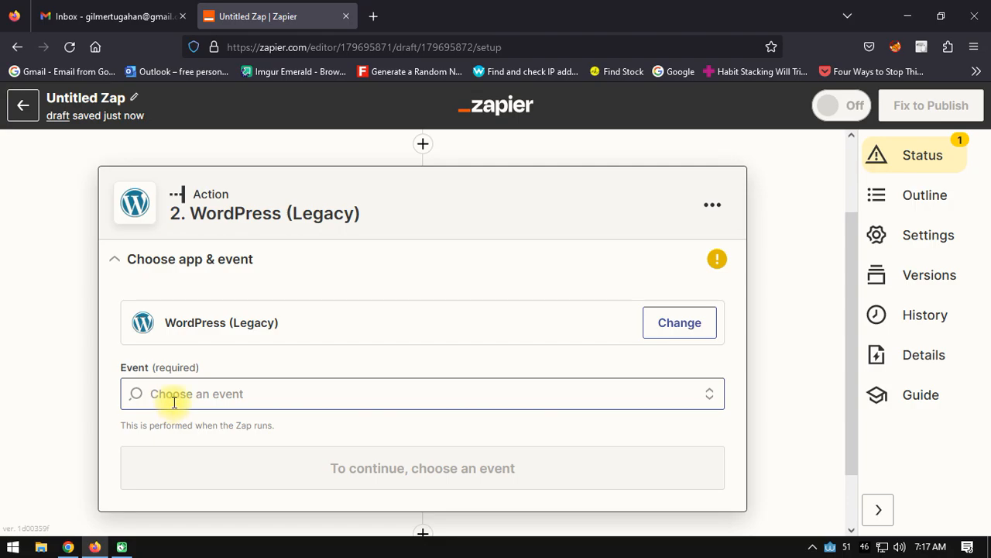
scroll(117, 393, "down", 1)
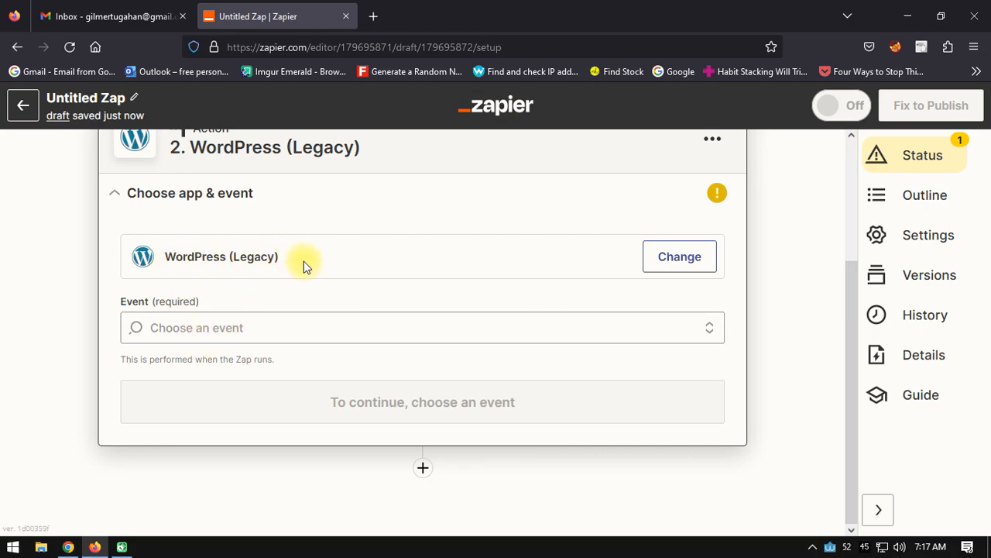
left_click(180, 328)
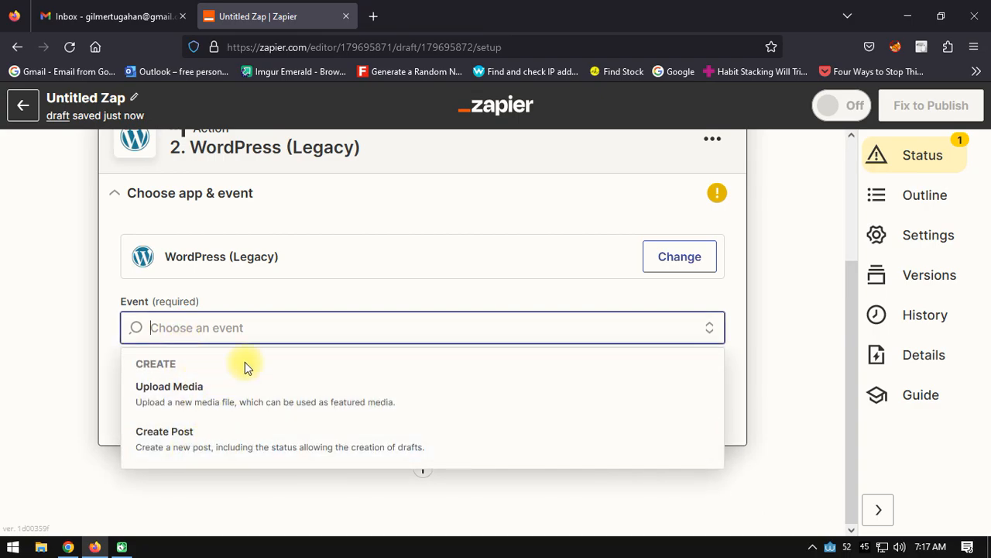
left_click(192, 442)
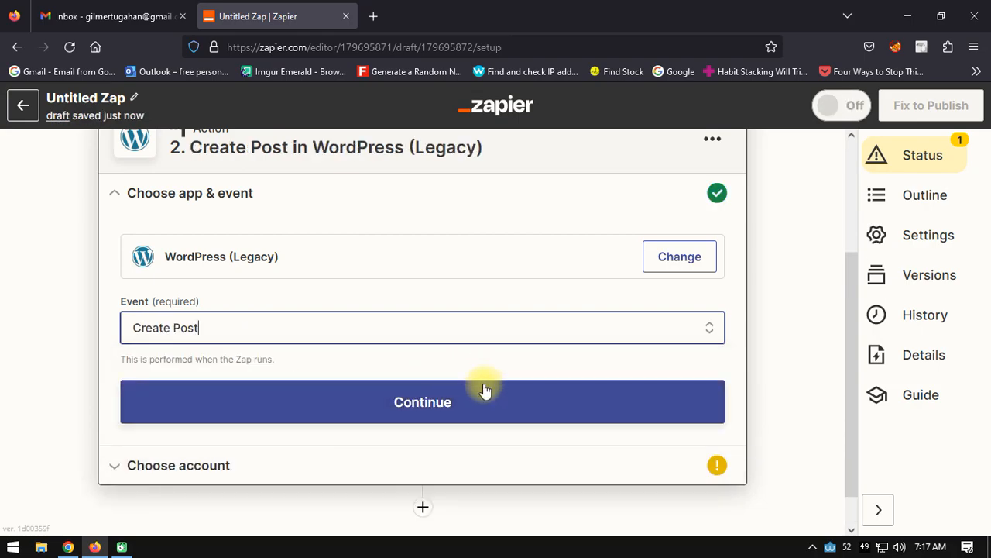
left_click(432, 400)
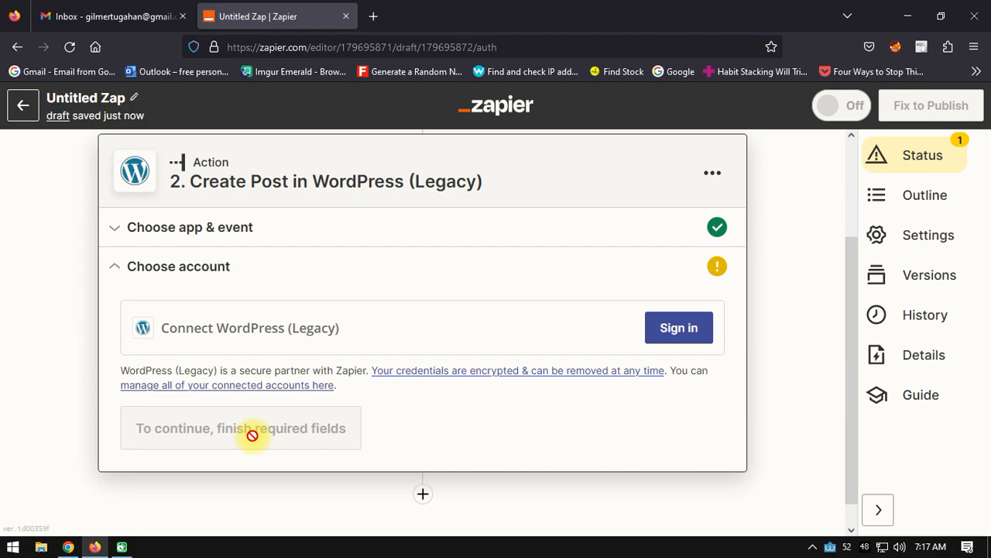
left_click(677, 332)
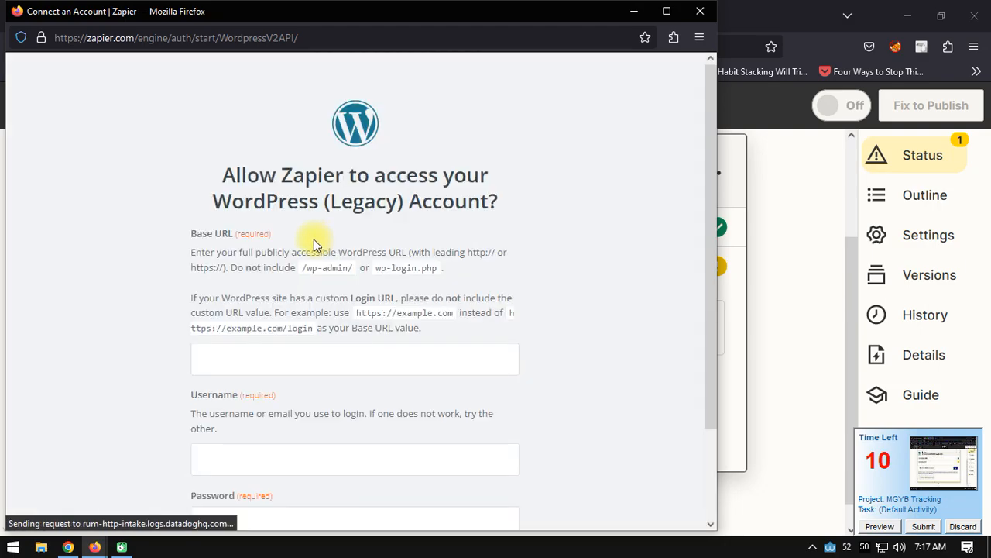
scroll(314, 239, "down", 2)
left_click(236, 280)
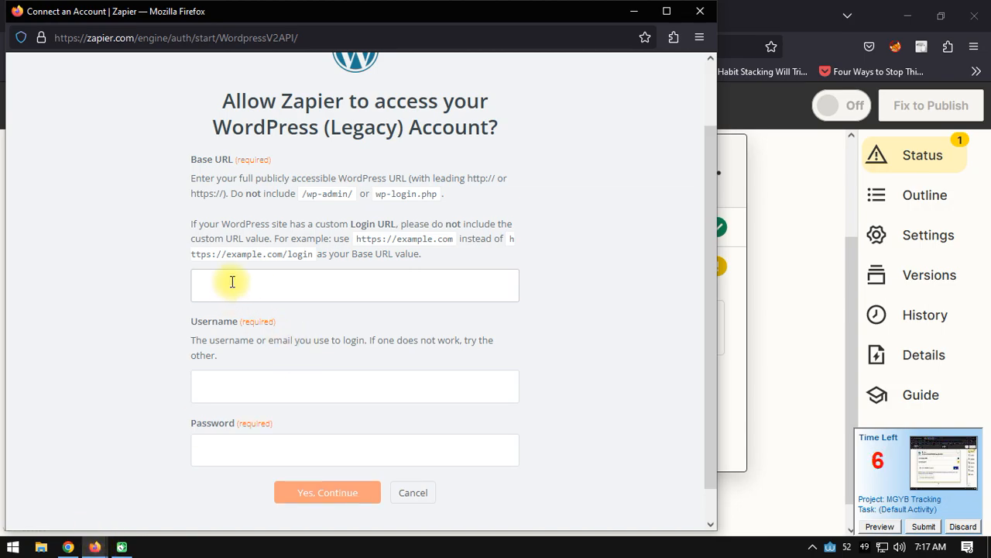
left_click(68, 549)
left_click(219, 513)
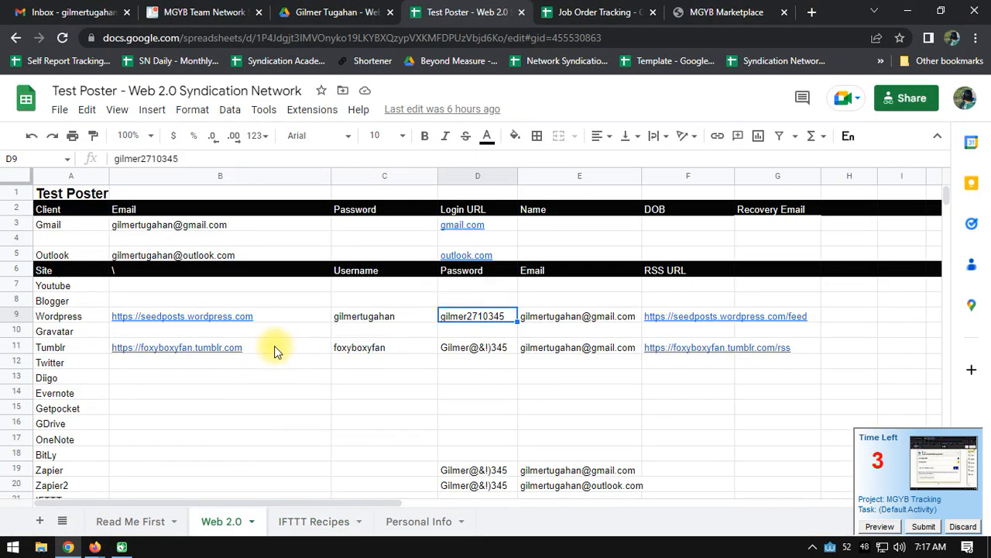
left_click(241, 314)
key("ctrl+c")
key("alt+Tab")
key("ctrl+v")
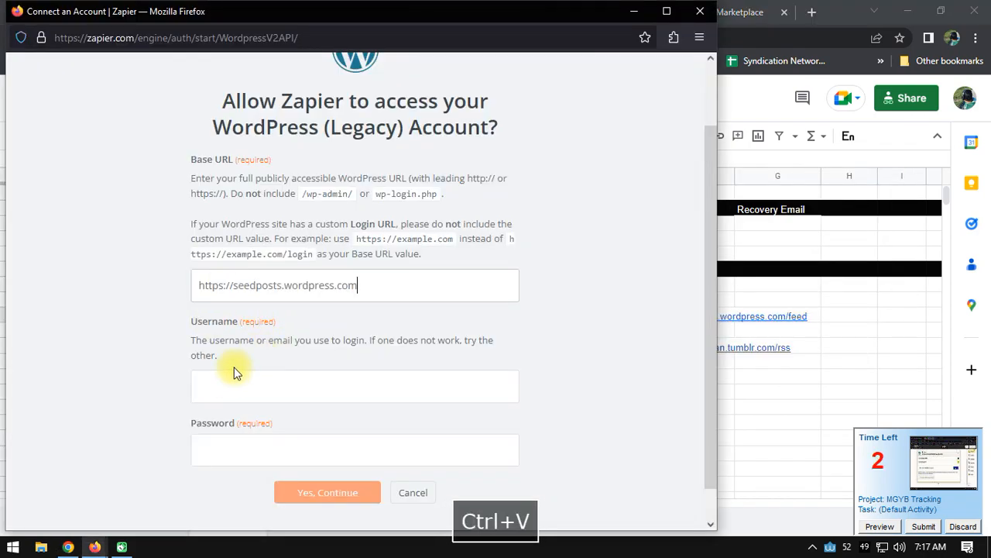
Step: Fill in the WordPress connection's Username with the WordPress account's username copied from the Test Poster spreadsheet in Chrome
left_click(231, 385)
key("alt+Tab")
left_click(381, 316)
key("ctrl+c")
key("alt+Tab")
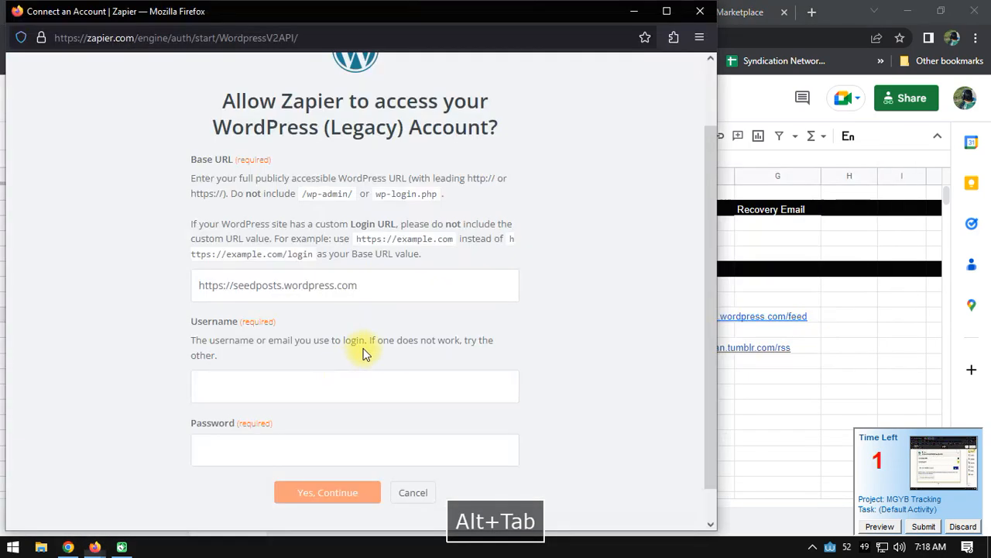
key("ctrl+v")
Step: Fill in the WordPress connection's Password from the Test Poster spreadsheet in Chrome, authorize the access and return to the Zap editor
left_click(248, 440)
key("alt+Tab")
left_click(480, 318)
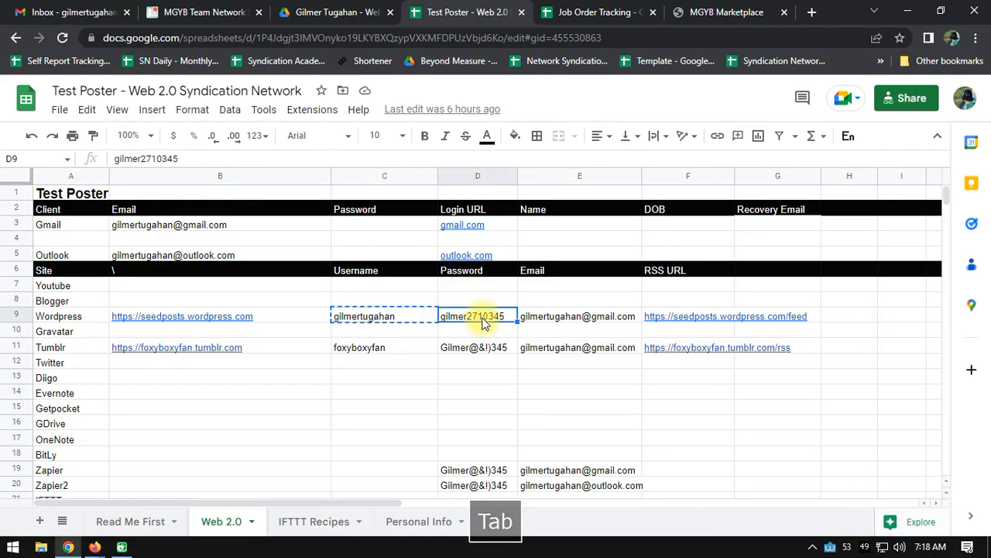
key("ctrl+c")
key("alt+Tab")
key("ctrl+v")
left_click(348, 495)
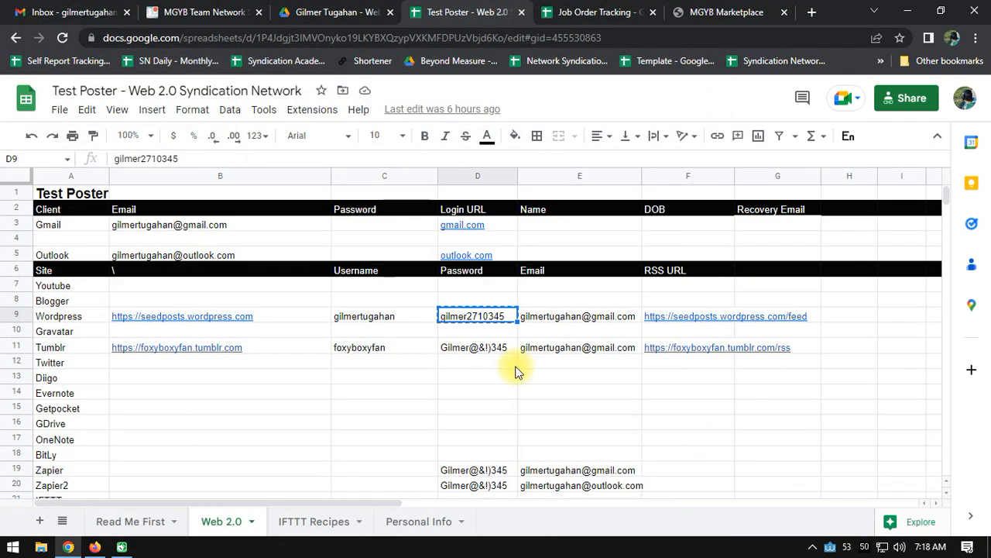
key("alt+Tab")
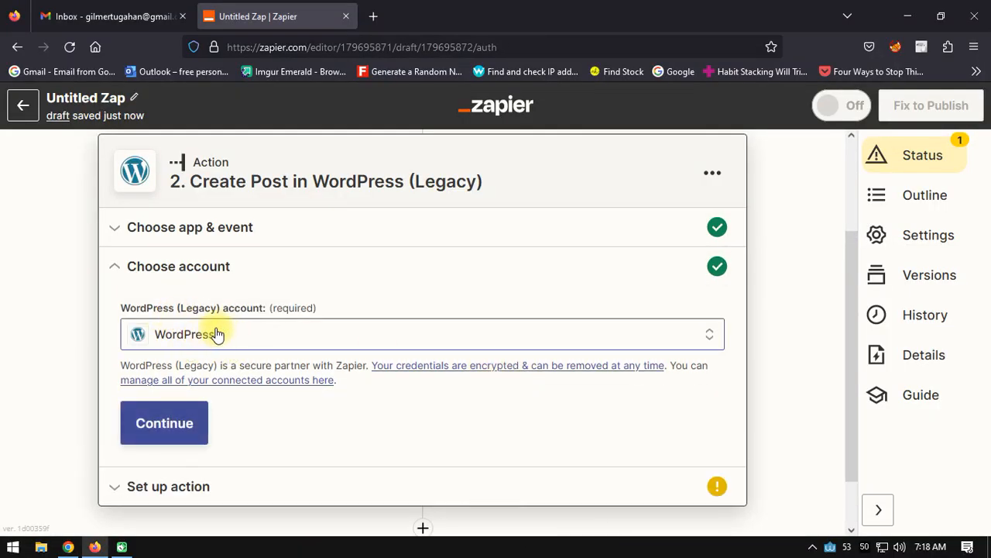
Step: Accept the connected WordPress account, proceed to the action setup and set the Post Type to Posts
left_click(175, 427)
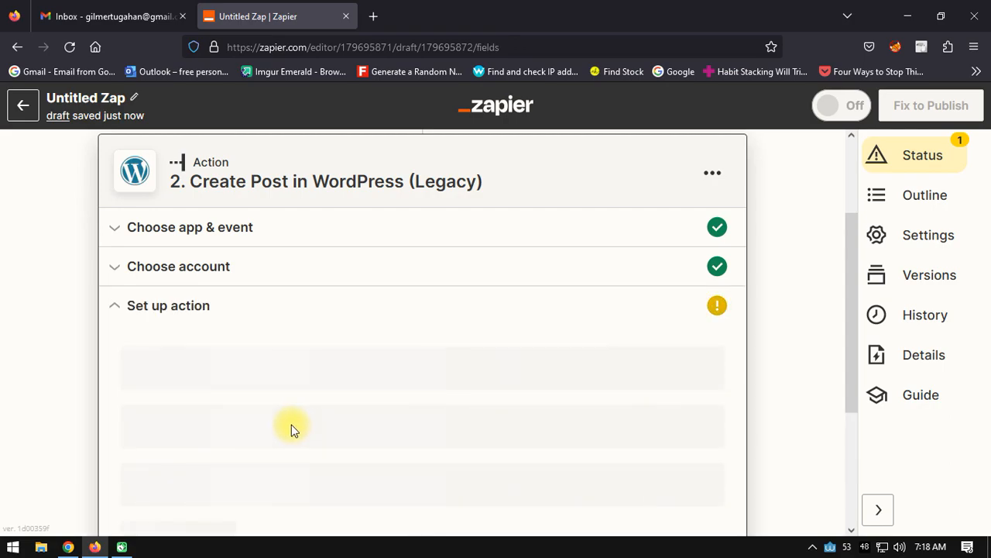
scroll(379, 267, "down", 1)
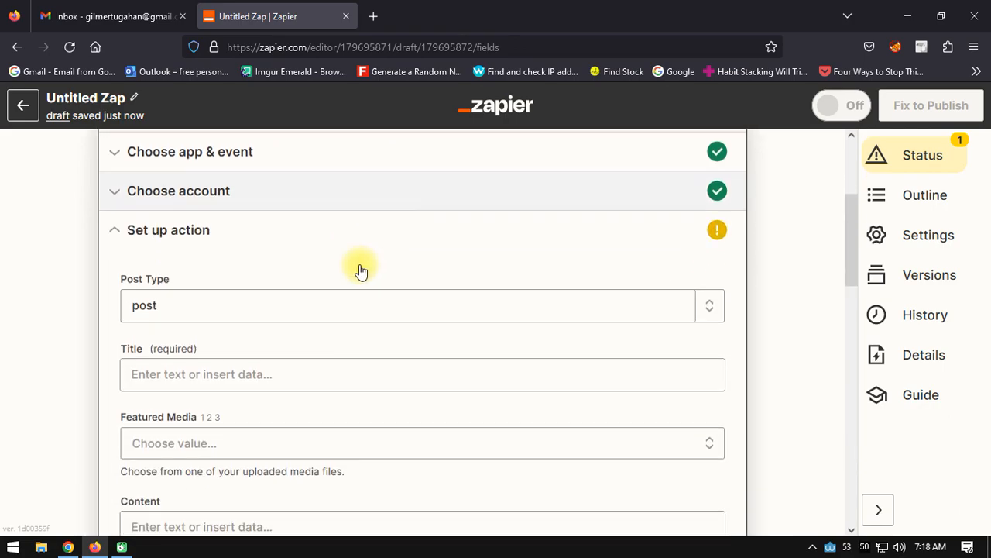
left_click(192, 279)
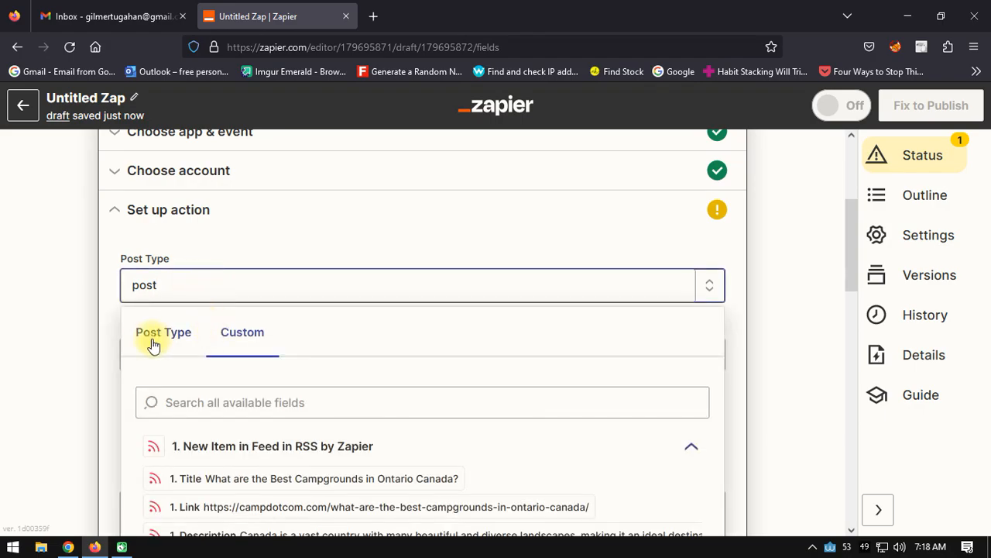
left_click(161, 334)
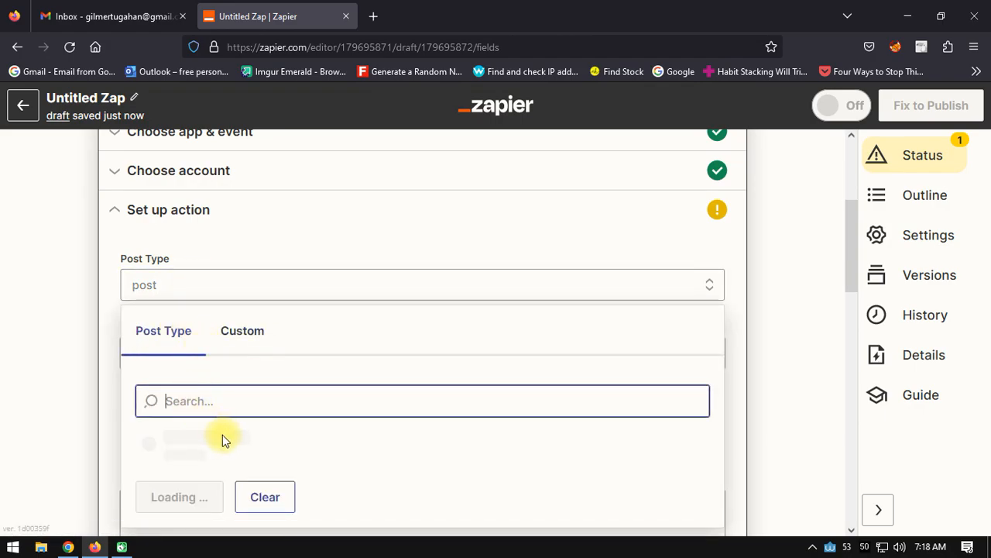
scroll(224, 433, "down", 1)
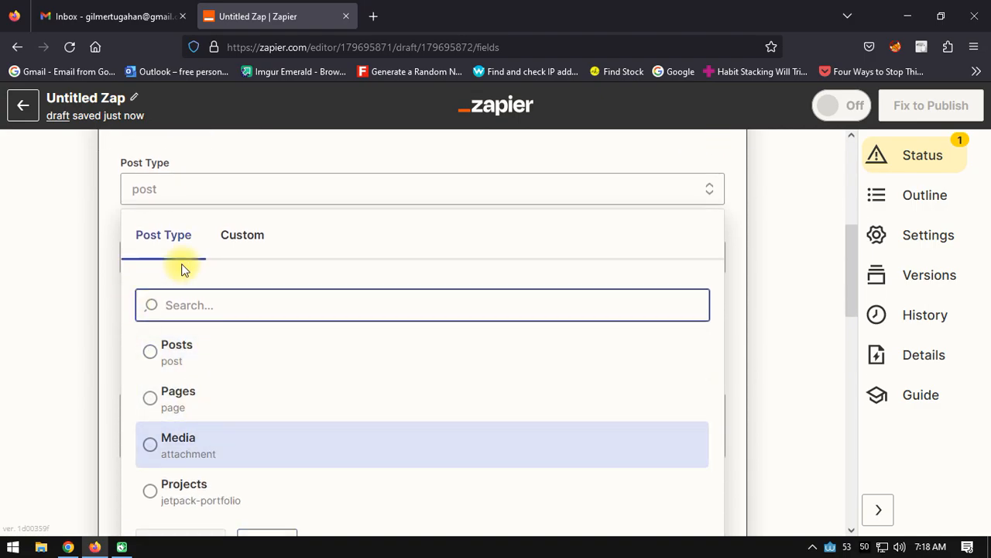
left_click(168, 356)
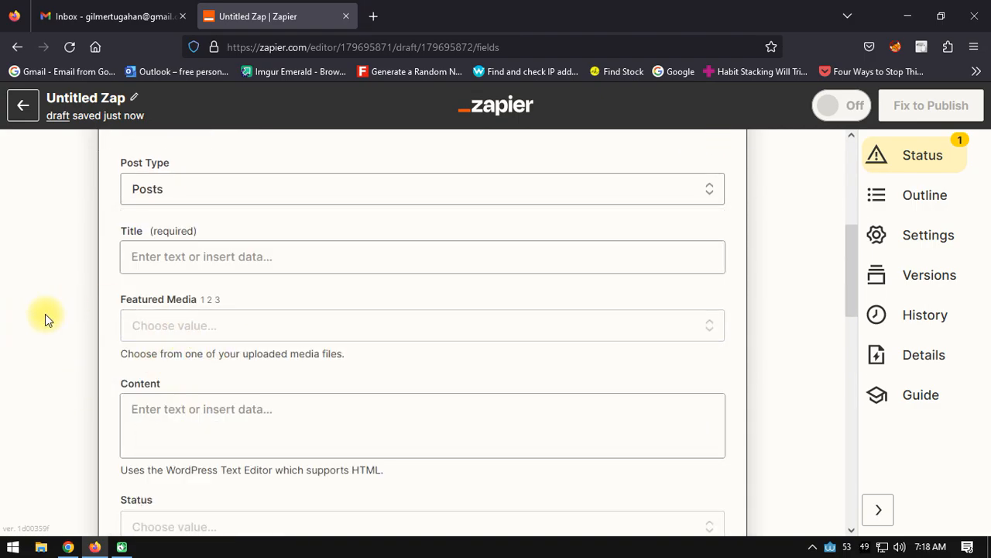
Step: Map the post's Title to the Title value from the RSS trigger
left_click(170, 258)
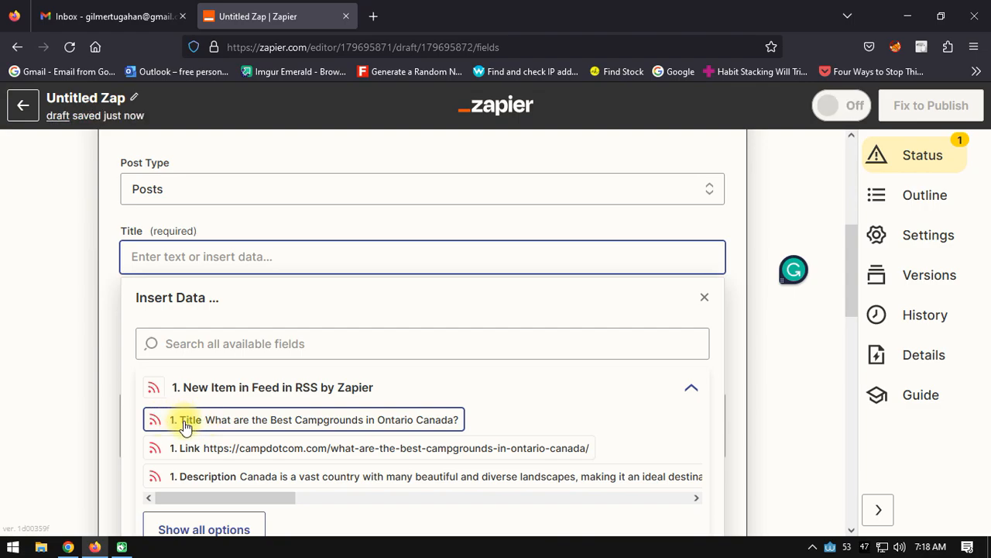
left_click(188, 426)
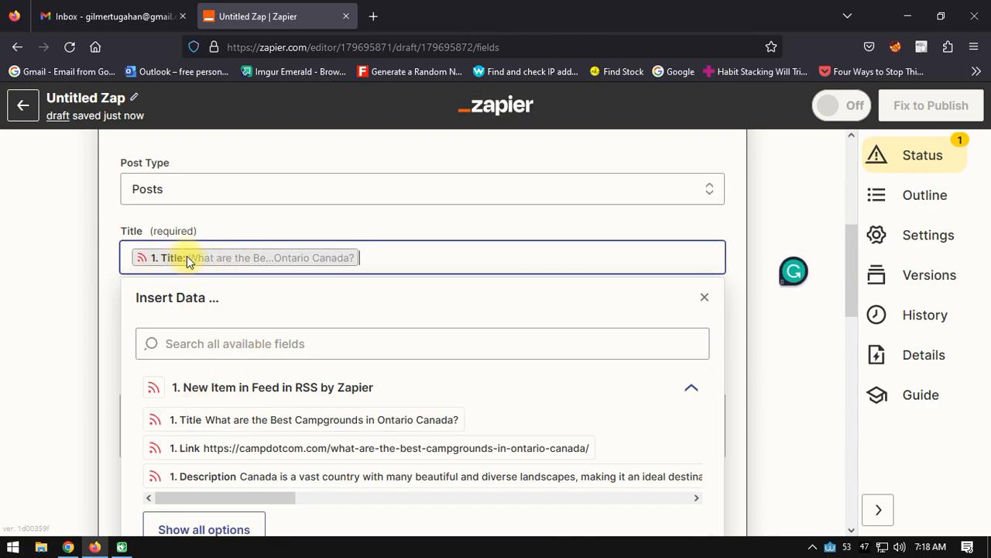
left_click(34, 304)
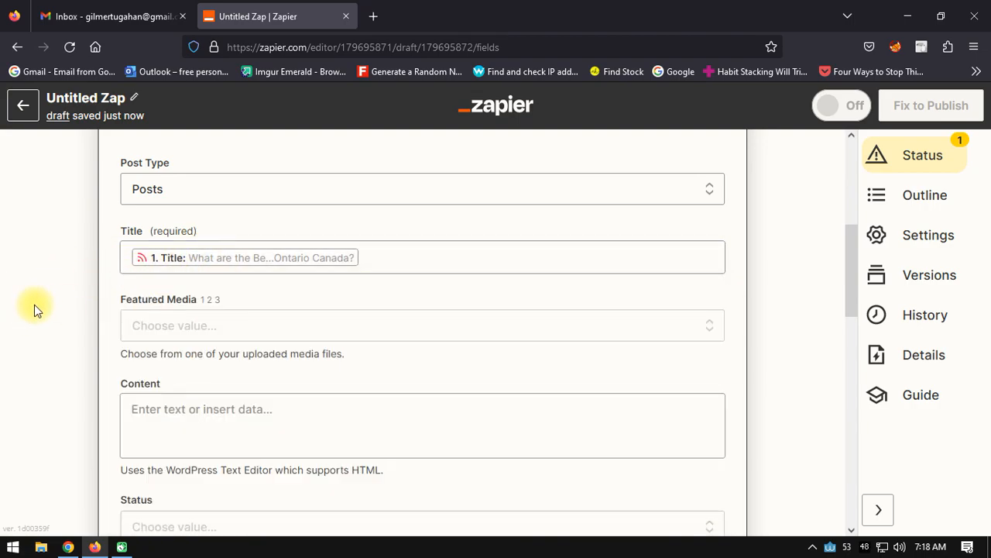
Step: Map the post's Content to the Raw Encoded value from the full list of RSS trigger fields
scroll(47, 303, "down", 2)
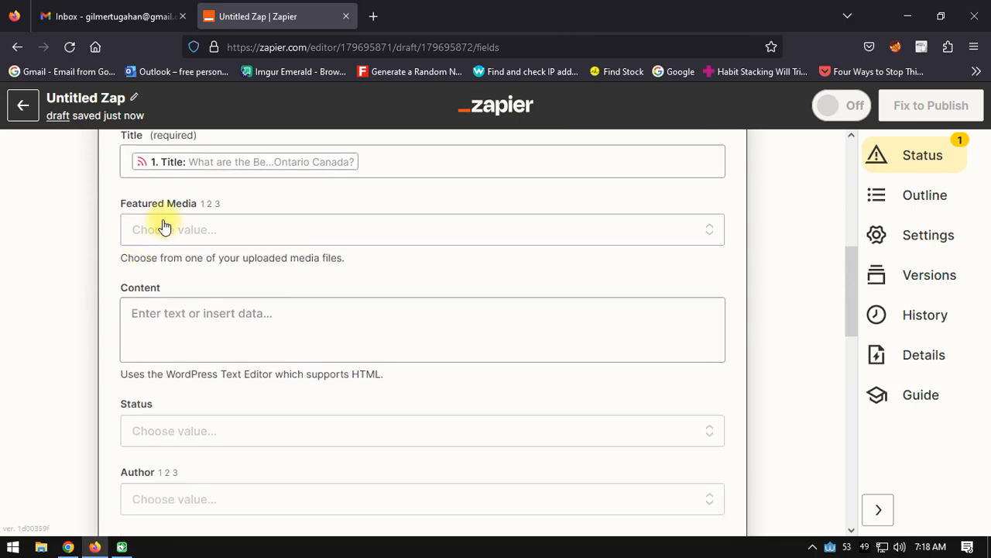
scroll(236, 225, "down", 2)
left_click(133, 222)
scroll(374, 309, "down", 1)
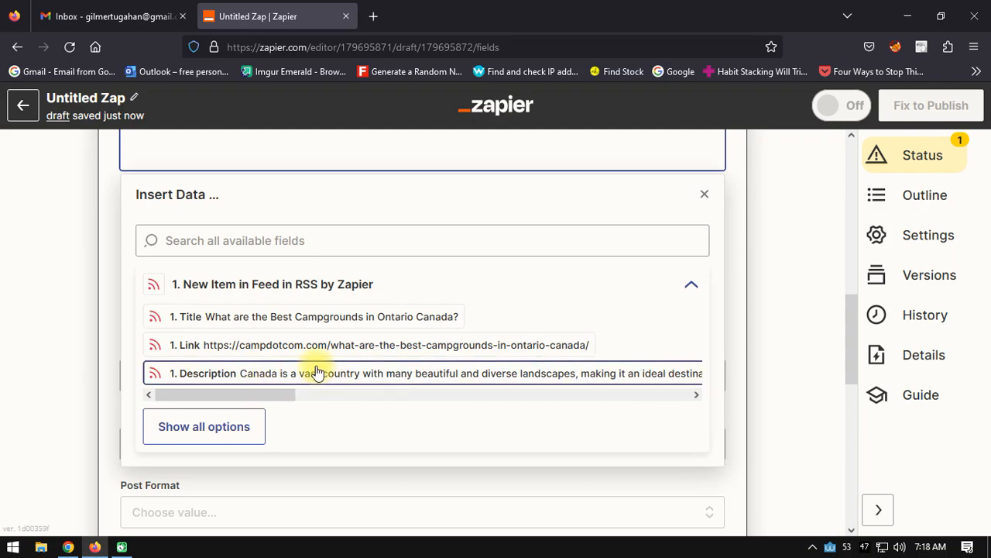
left_click(217, 425)
scroll(413, 349, "down", 4)
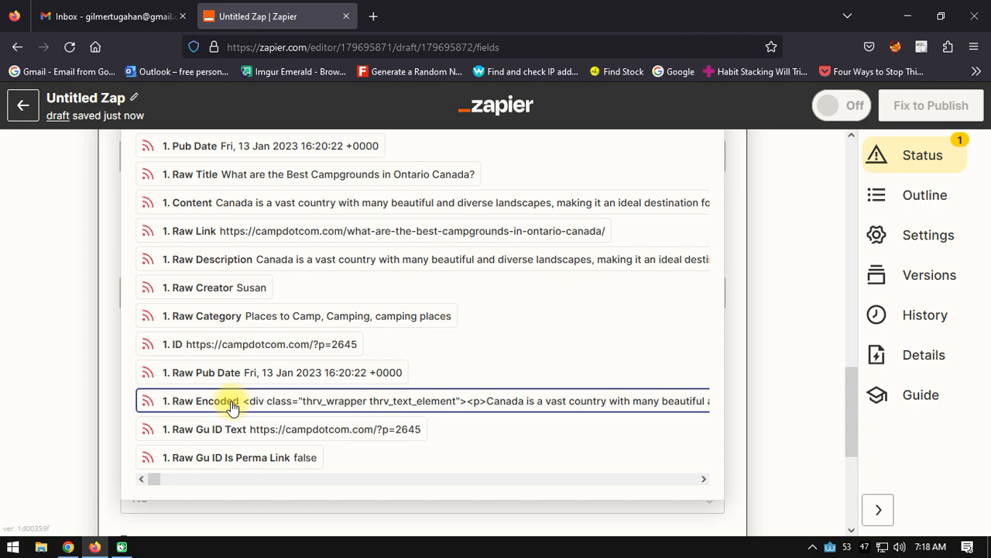
left_click(232, 405)
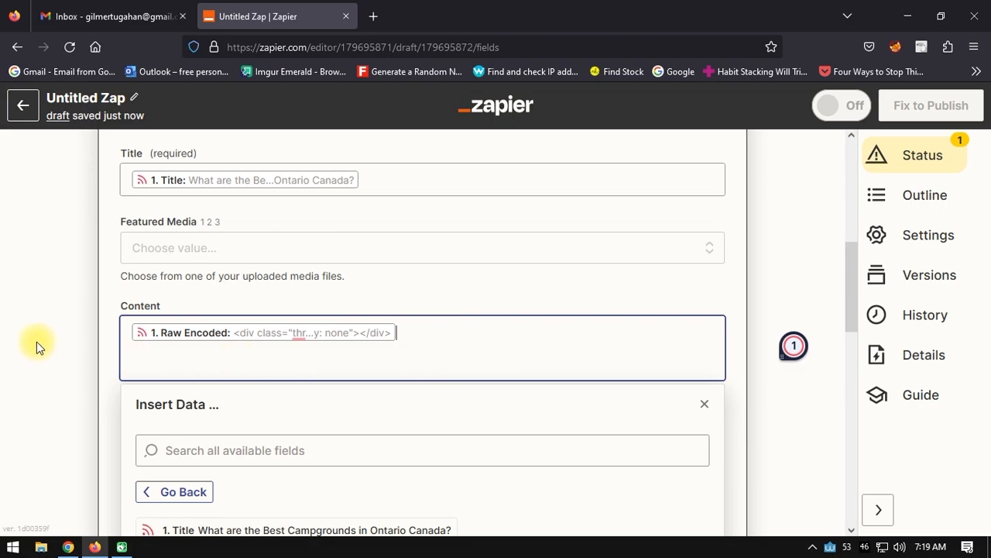
left_click(23, 324)
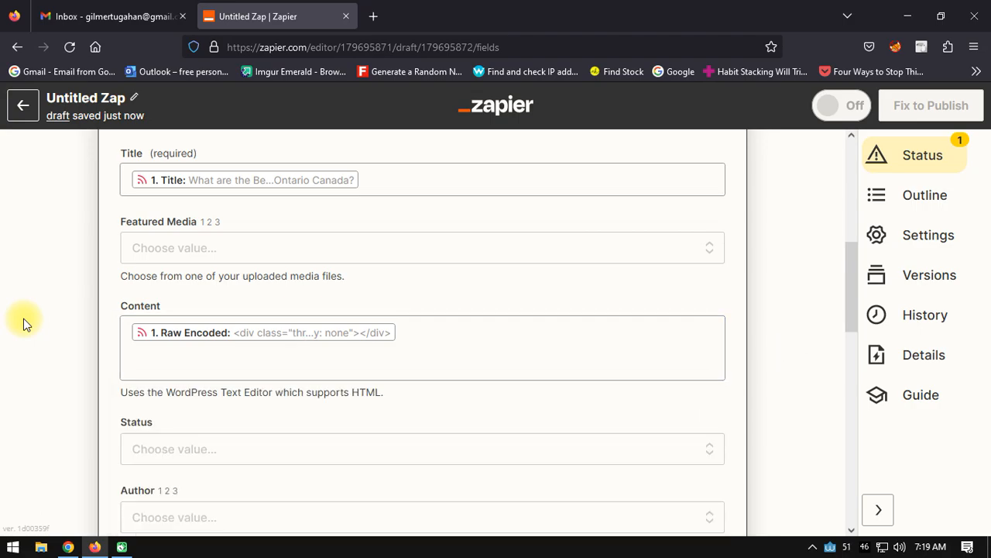
Step: Set the post's Status to Published and choose the WordPress account owner as its Author
scroll(23, 323, "down", 3)
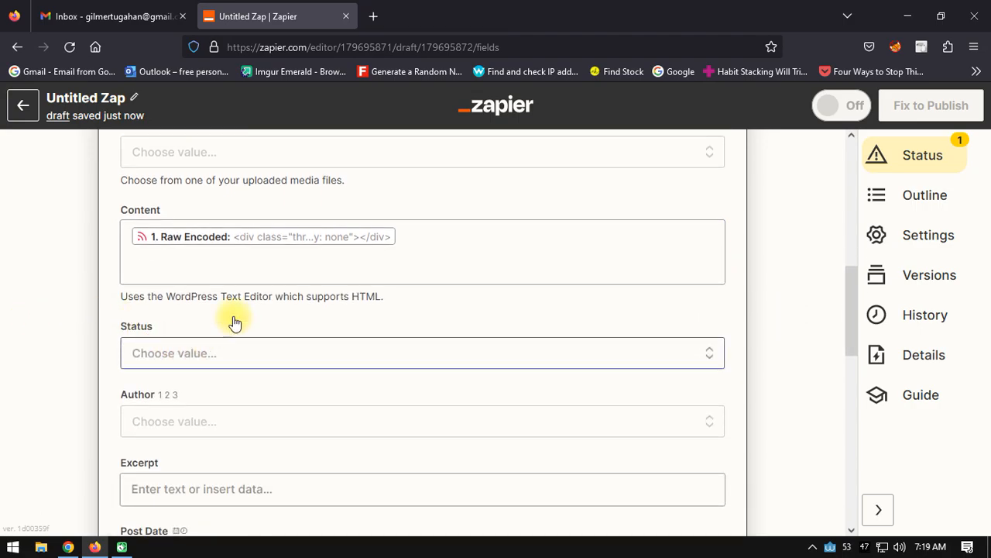
left_click(214, 345)
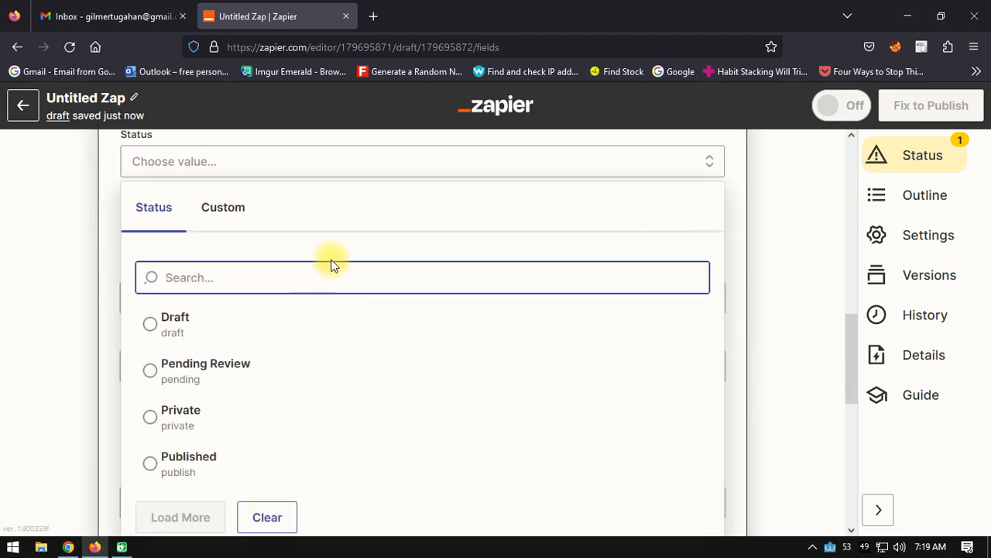
left_click(186, 473)
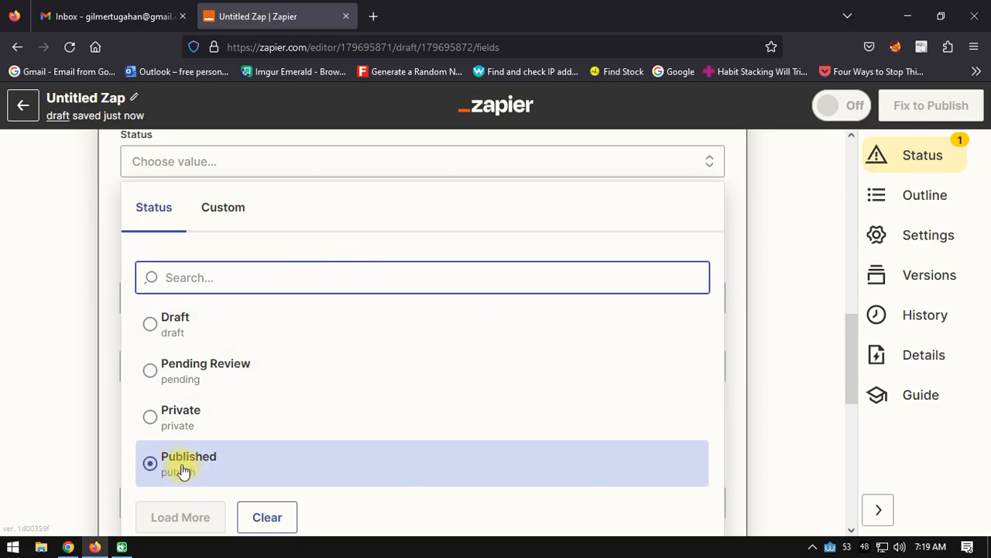
left_click(50, 340)
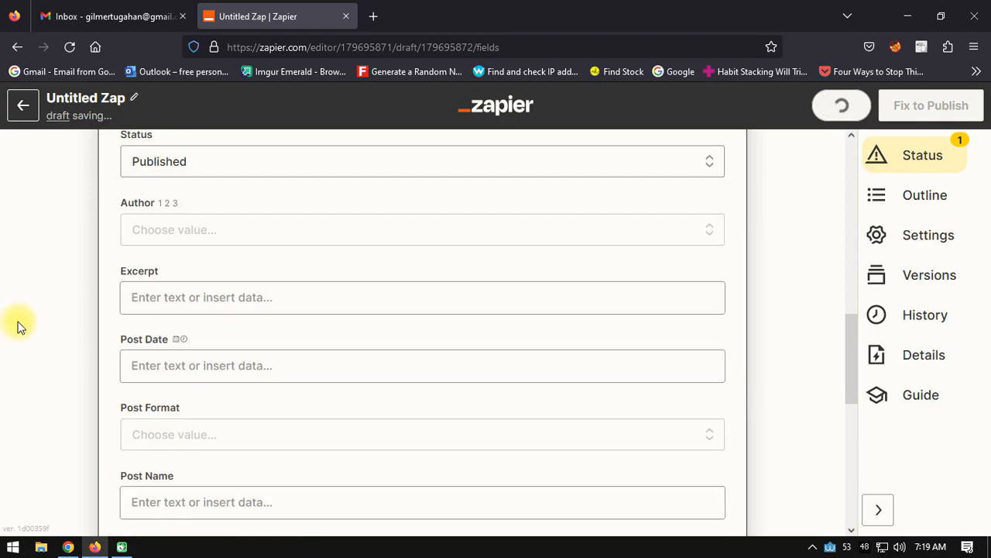
left_click(171, 244)
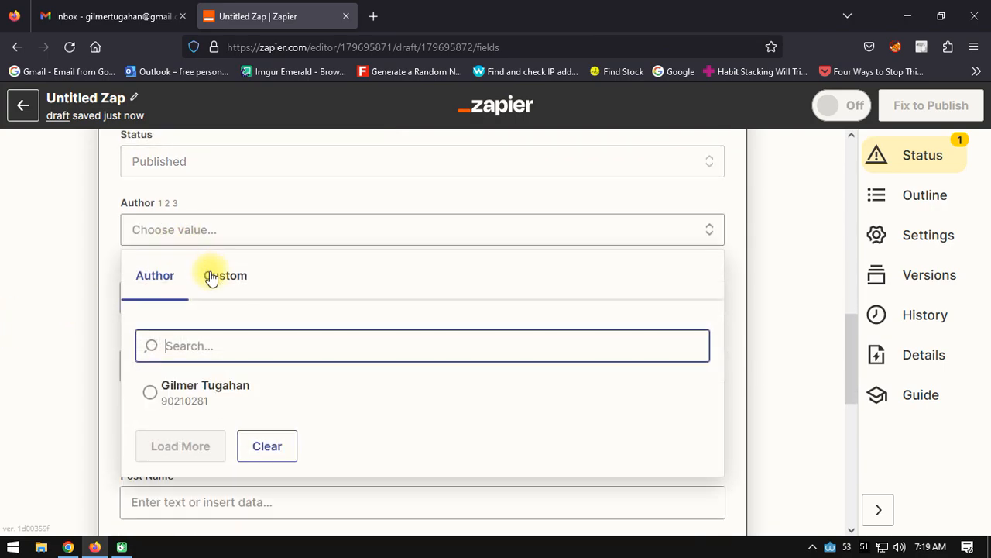
left_click(217, 389)
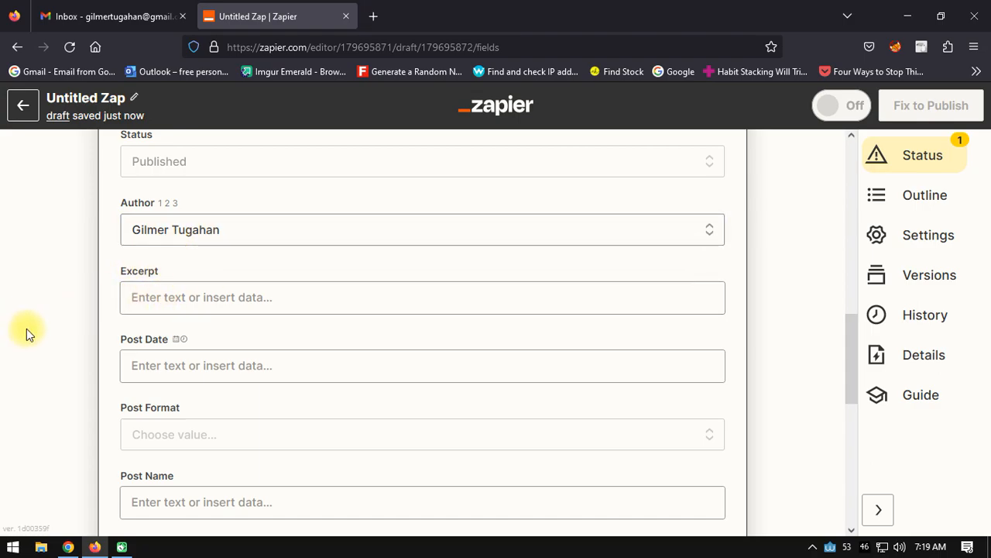
scroll(20, 310, "up", 1)
scroll(20, 310, "down", 1)
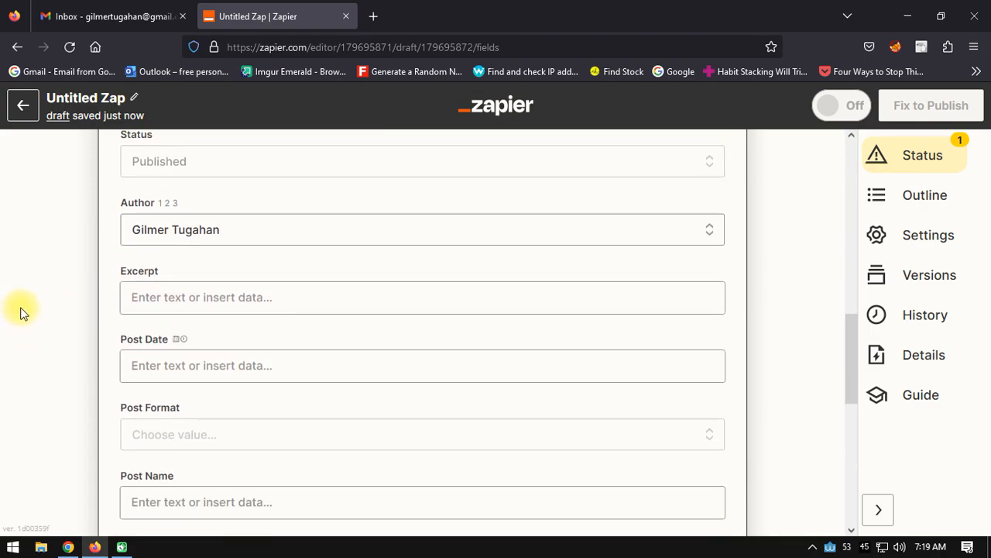
left_click(158, 302)
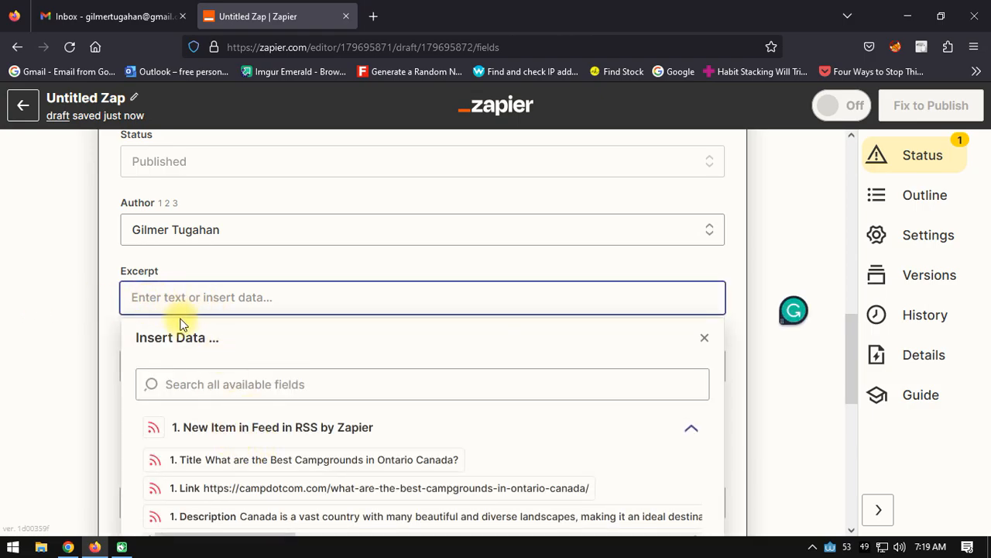
left_click(21, 289)
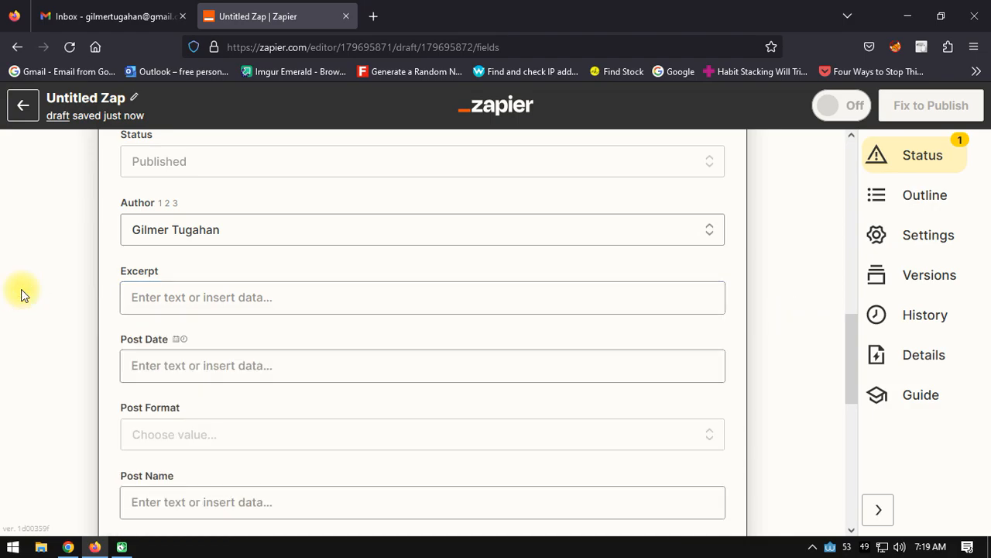
Step: Map the Post Date to the Pub Date value from the full list of RSS trigger fields
scroll(98, 270, "down", 2)
left_click(181, 269)
scroll(287, 294, "down", 3)
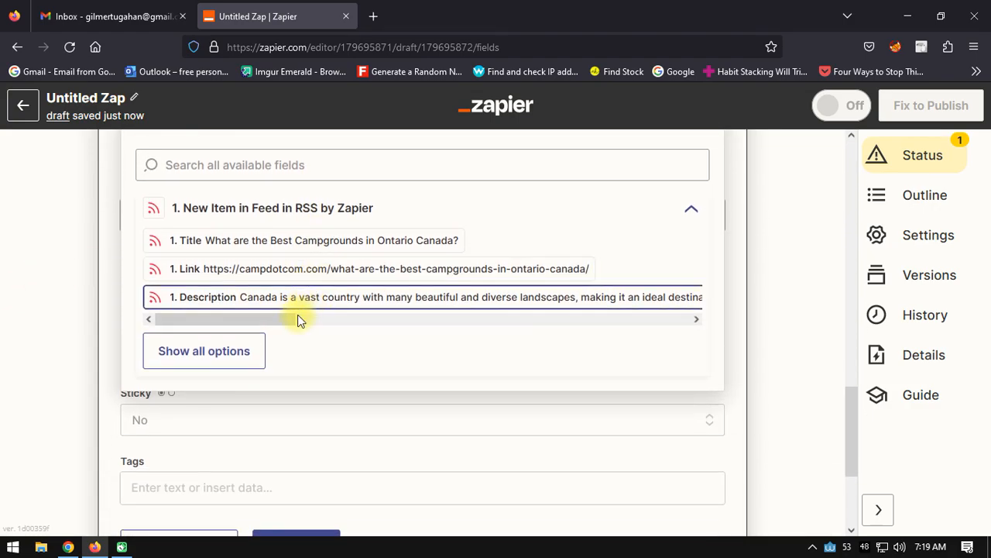
left_click(201, 353)
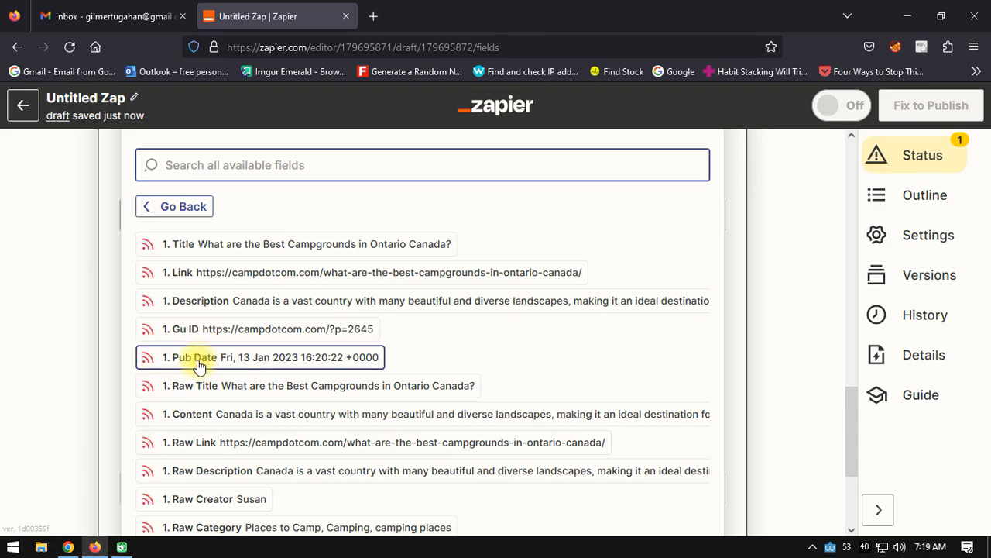
left_click(198, 358)
left_click(4, 306)
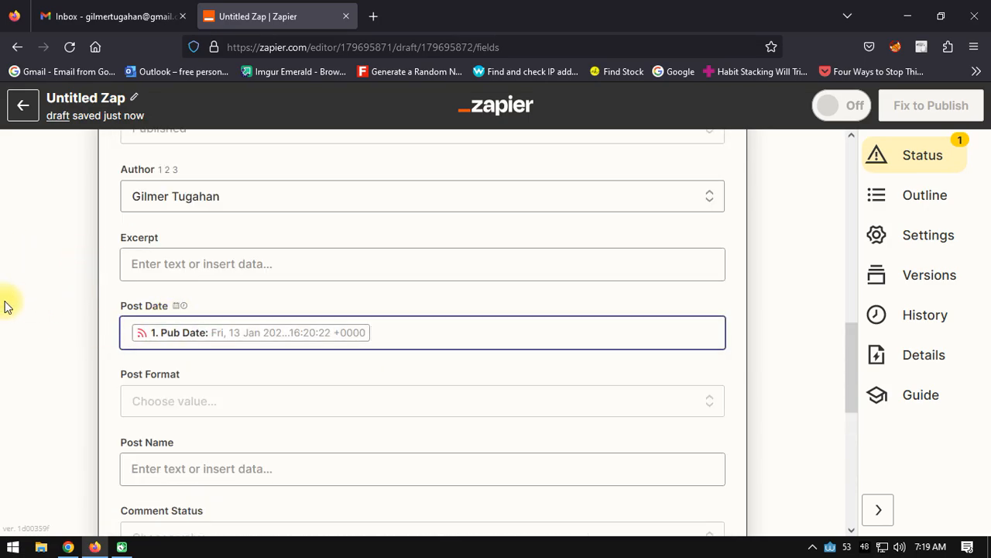
Step: Set the post's Post Format to Standard
scroll(27, 295, "down", 3)
left_click(157, 216)
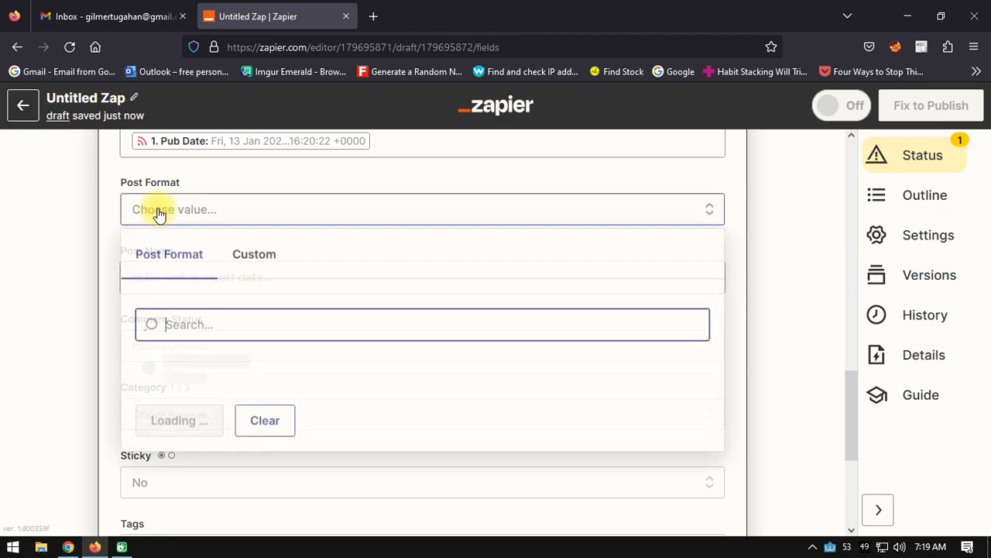
left_click(179, 373)
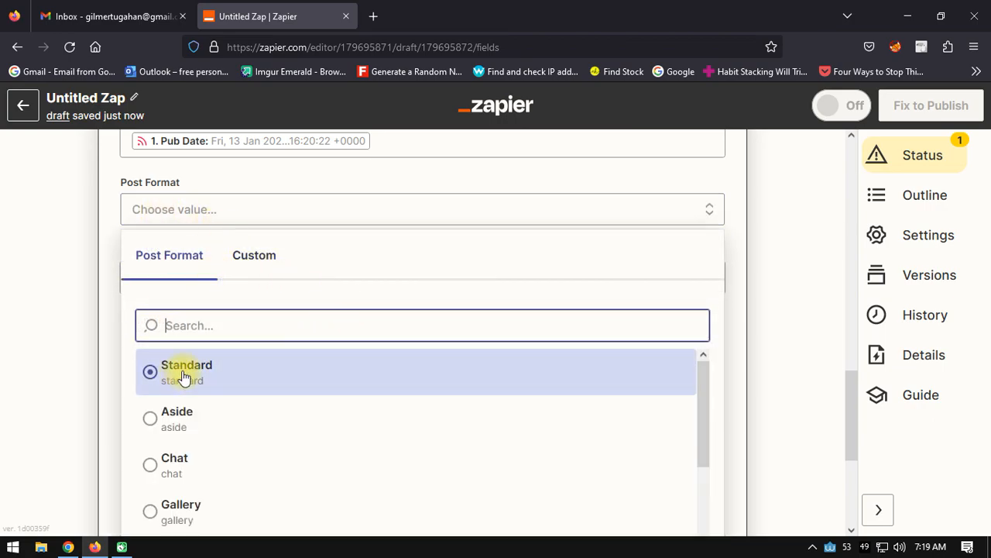
left_click(44, 248)
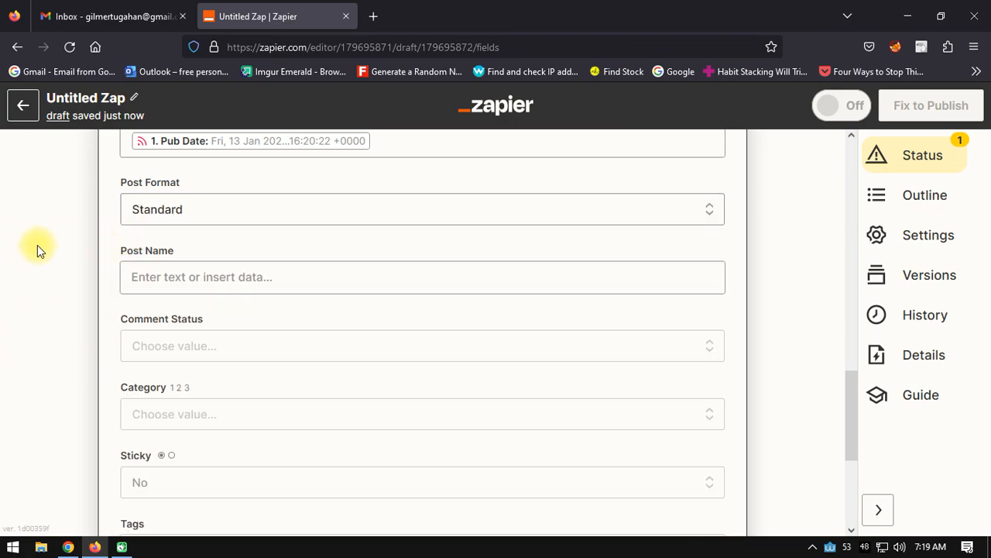
Step: Map the Post Name to the Title value from the RSS trigger
left_click(288, 279)
left_click(213, 441)
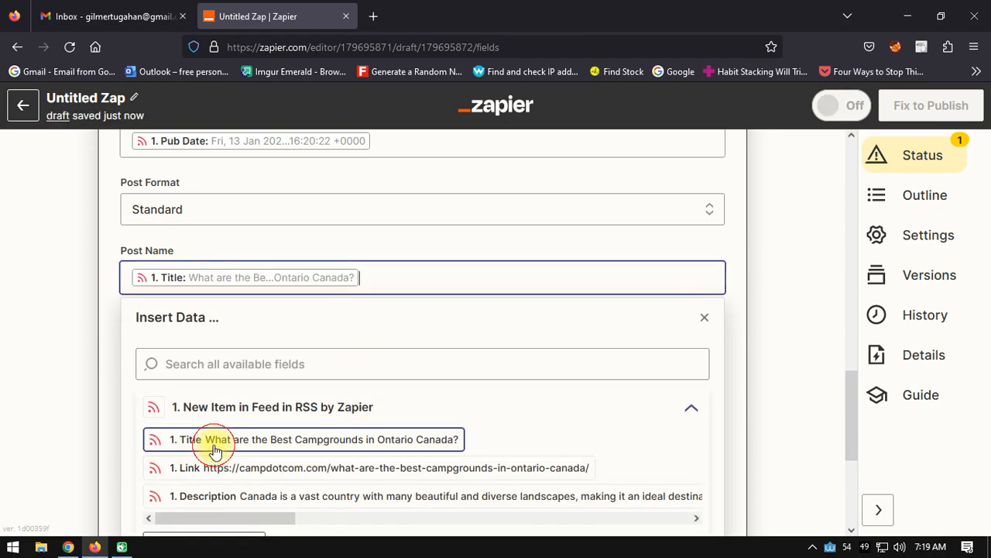
left_click(71, 348)
Step: Set the post's Comment Status to blog_default
scroll(325, 303, "down", 2)
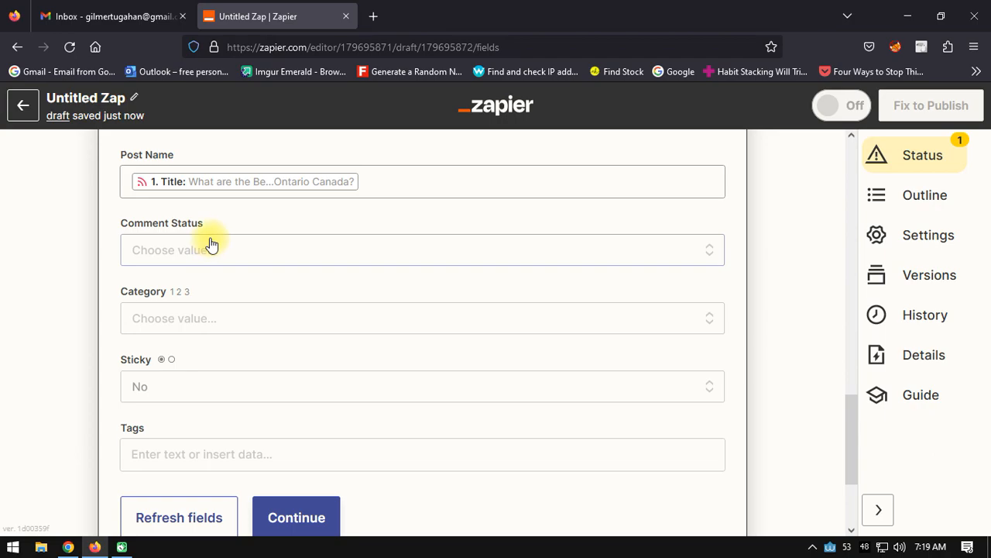
left_click(212, 246)
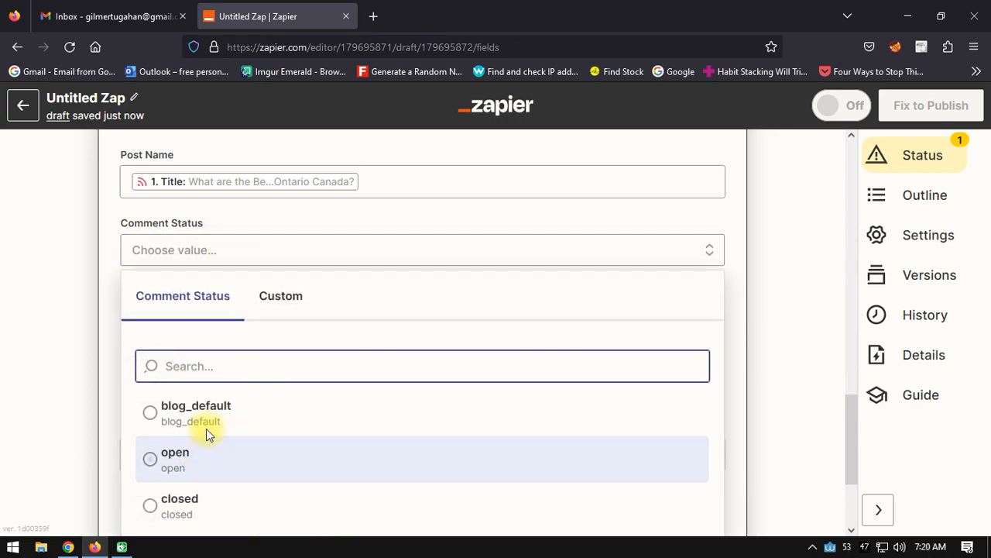
left_click(195, 410)
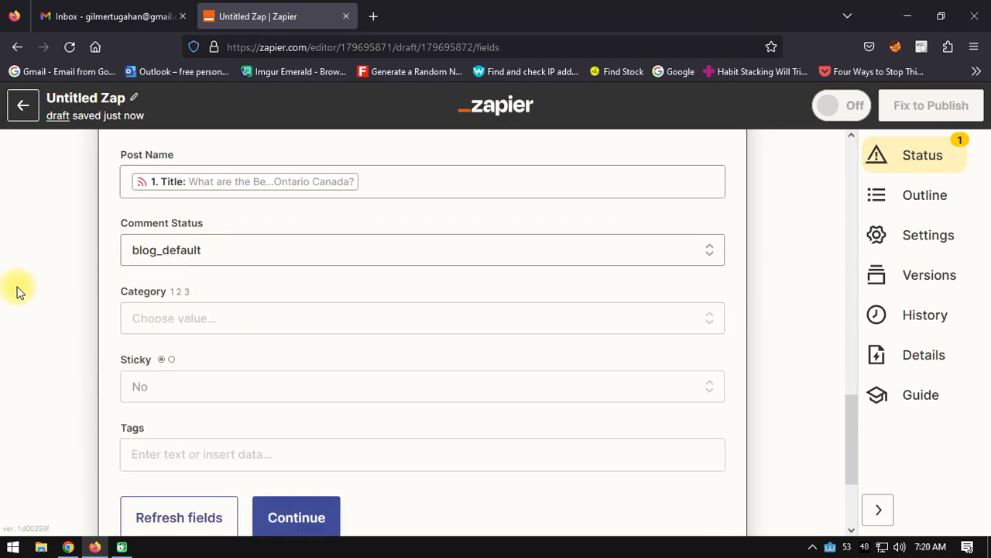
Step: Assign the post to the test category
left_click(171, 318)
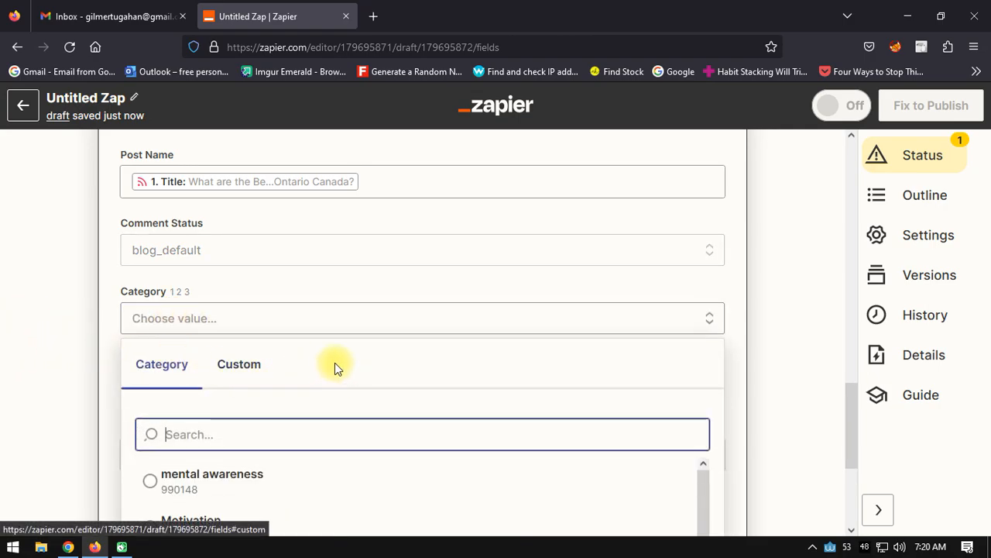
scroll(314, 354, "down", 2)
scroll(324, 338, "down", 2)
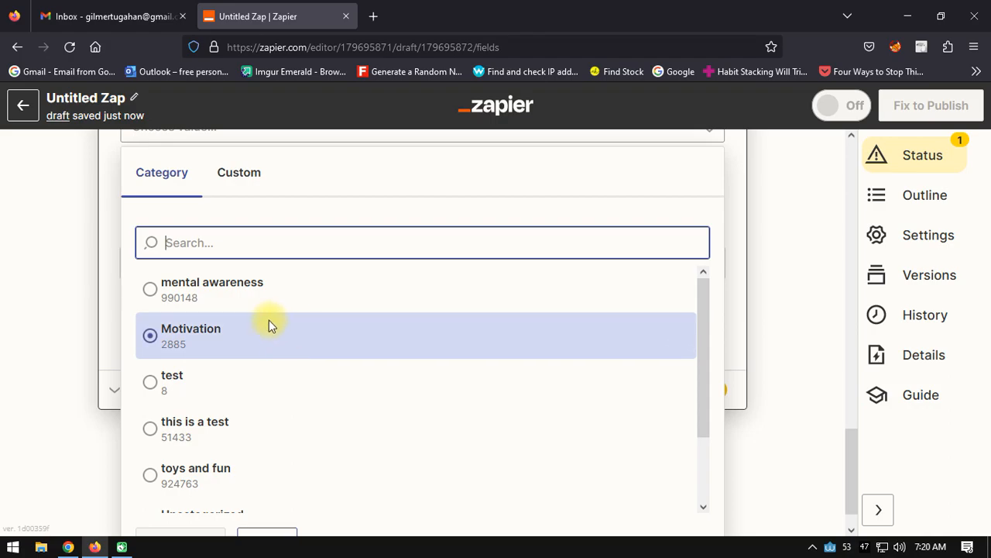
left_click(159, 383)
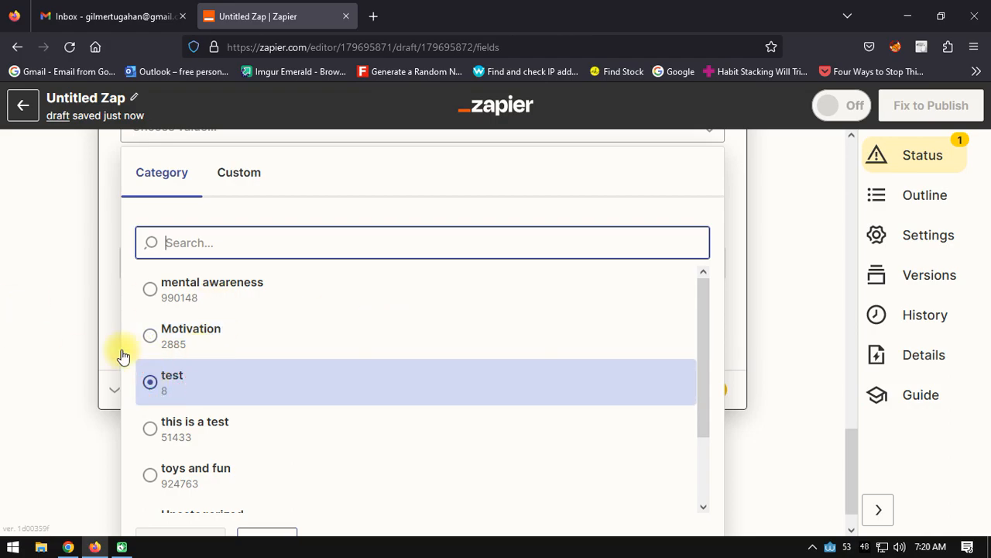
left_click(17, 250)
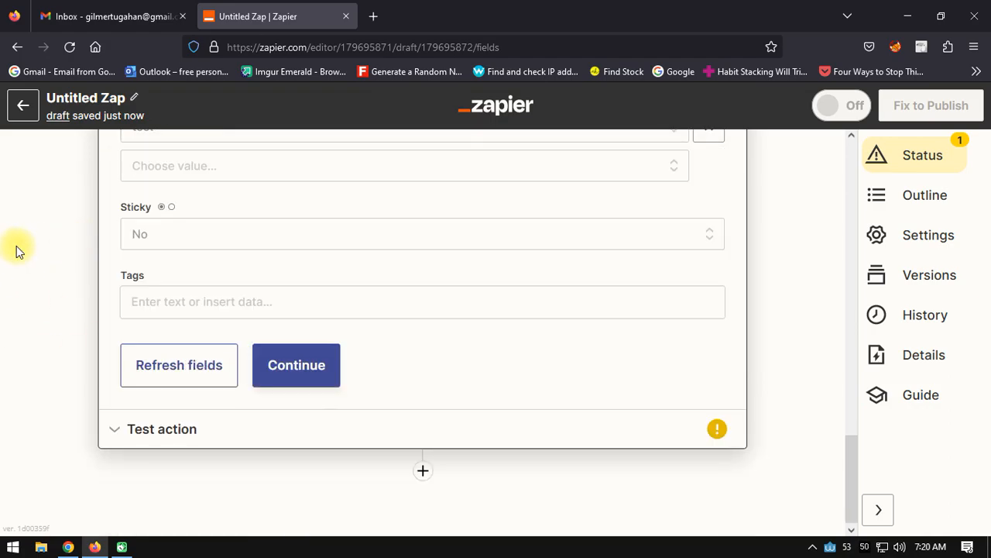
scroll(17, 252, "up", 2)
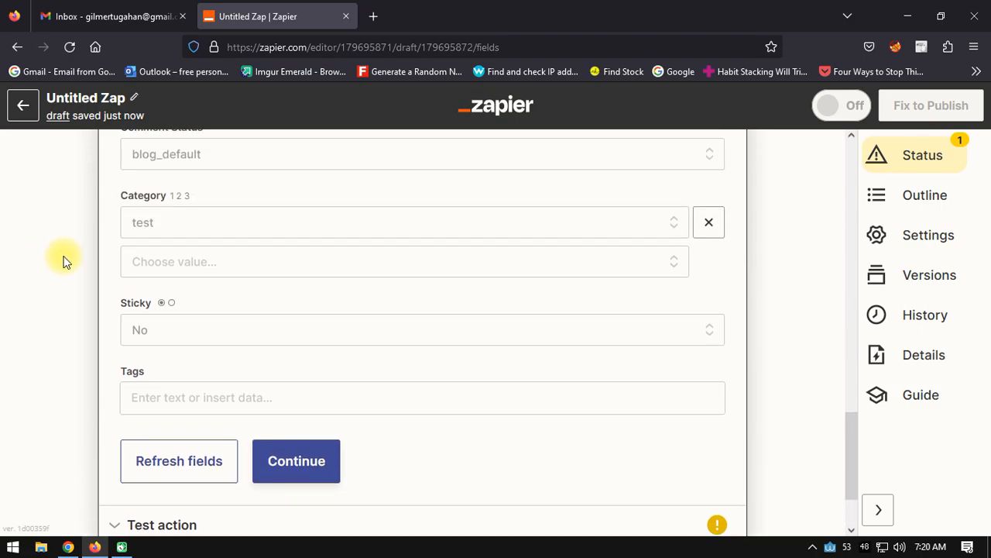
Step: Enter "camping, camping gears" as the post's Tags
scroll(42, 260, "down", 2)
left_click(165, 308)
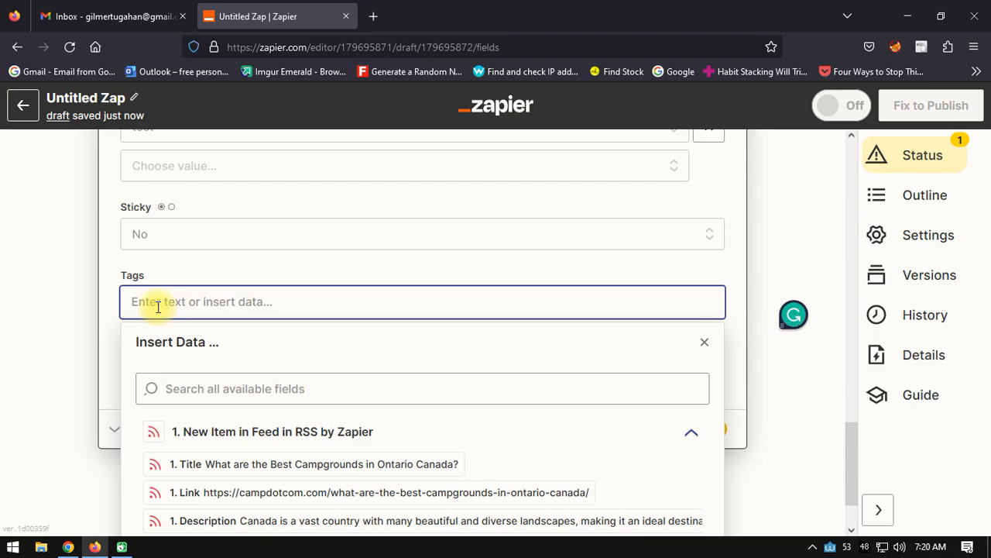
type("cam")
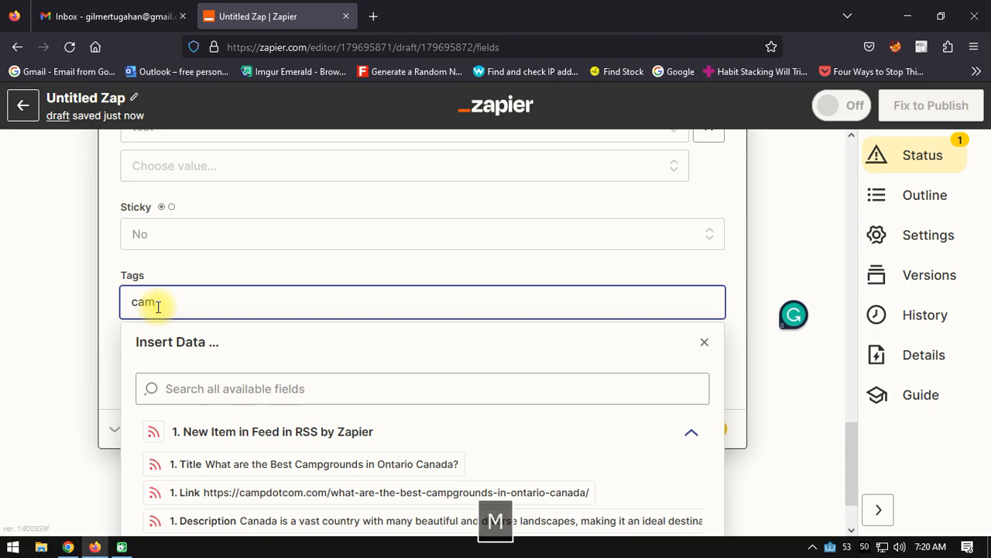
type("ping, camping gears")
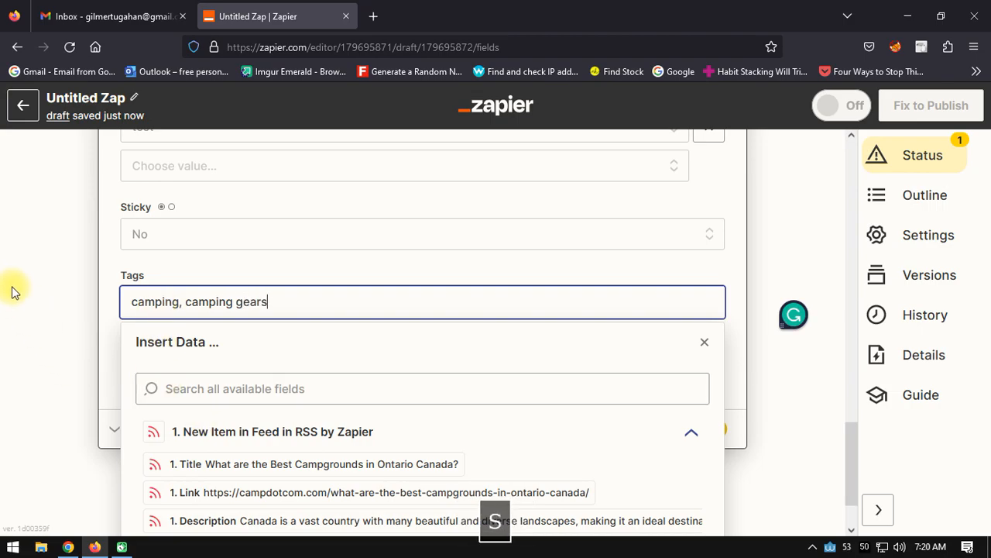
left_click(472, 283)
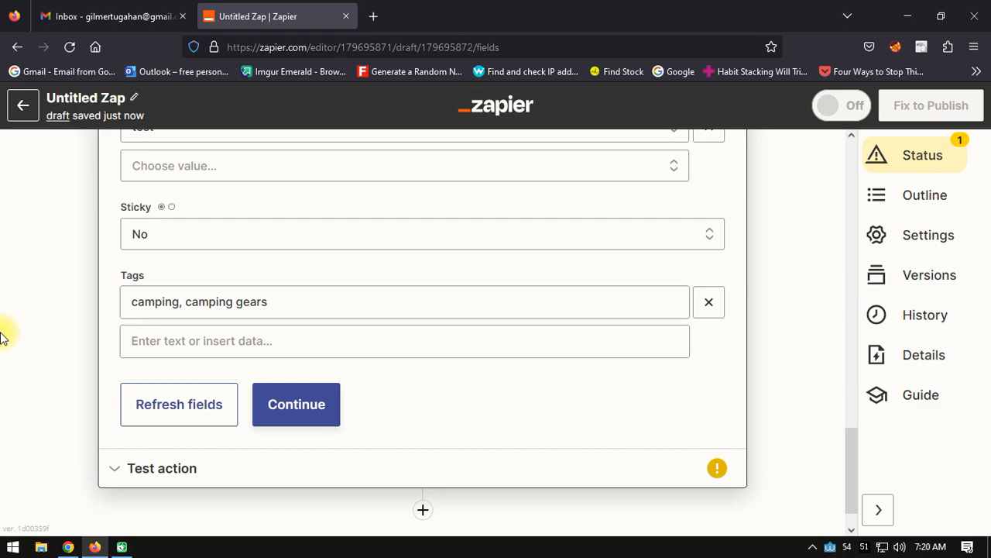
Step: Finish the action setup, test the Create Post action in WordPress (Legacy), and review the test result
left_click(290, 395)
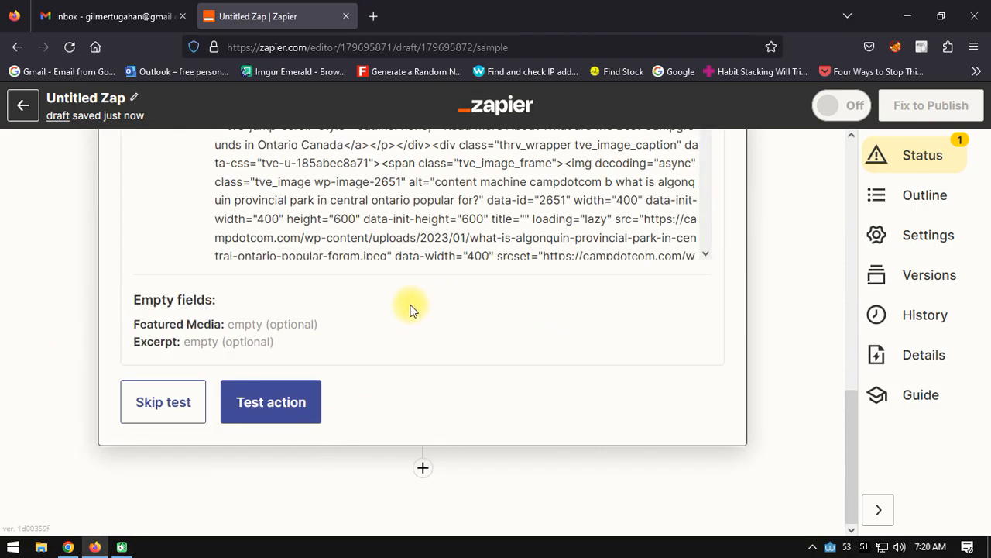
left_click(283, 416)
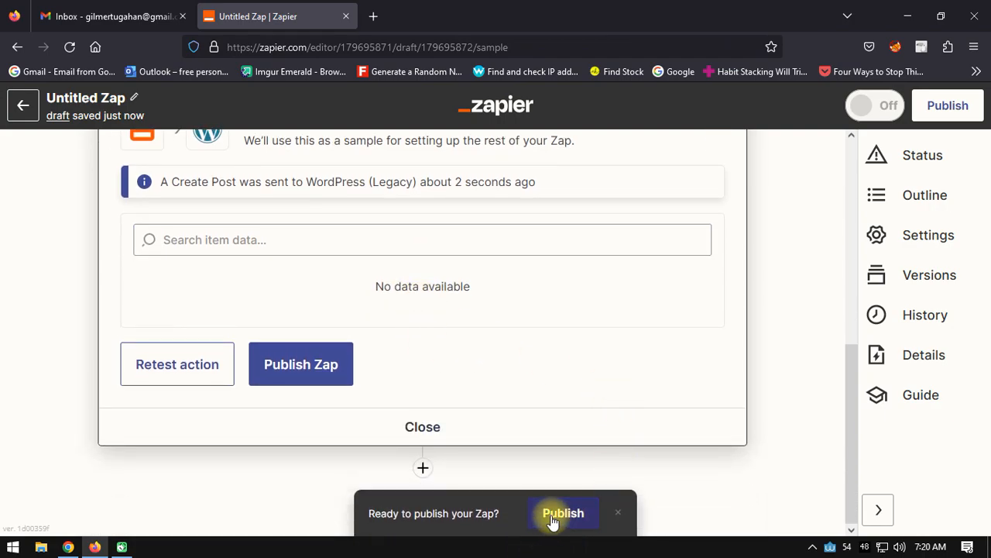
left_click(570, 516)
scroll(535, 352, "up", 3)
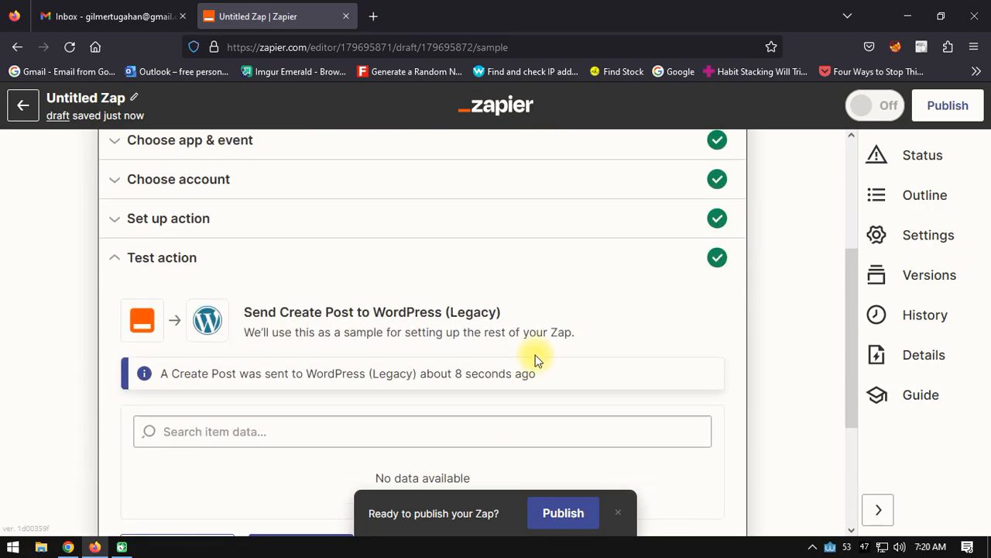
scroll(405, 294, "down", 3)
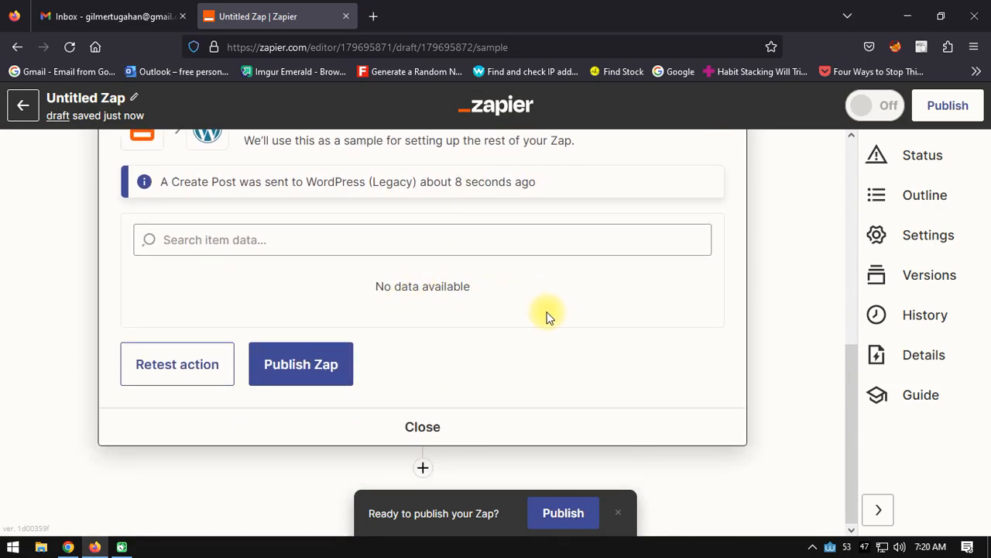
scroll(522, 315, "up", 3)
scroll(460, 325, "down", 3)
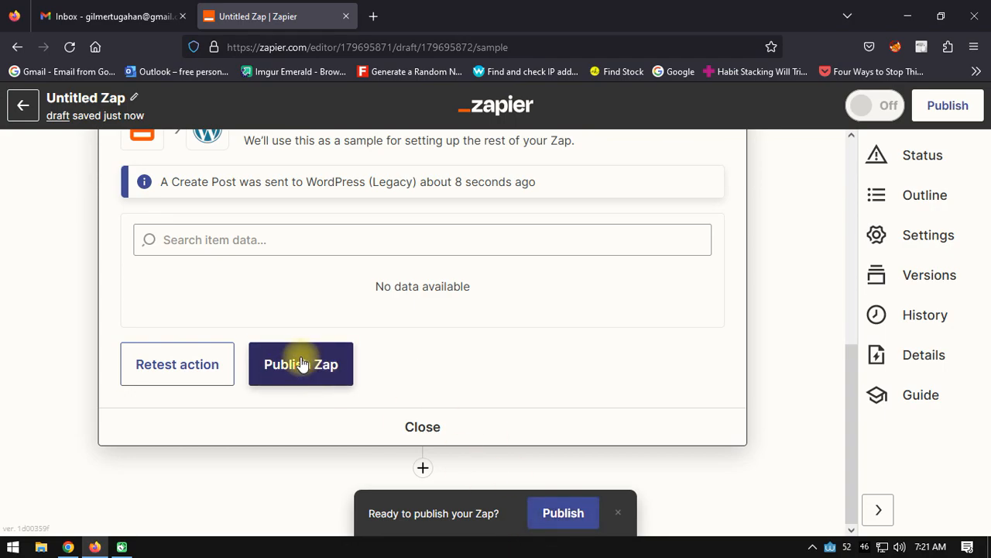
Step: Publish the Zap, confirm turning it on, and dismiss the follow-up dialog about creating another Zap
left_click(567, 513)
left_click(508, 338)
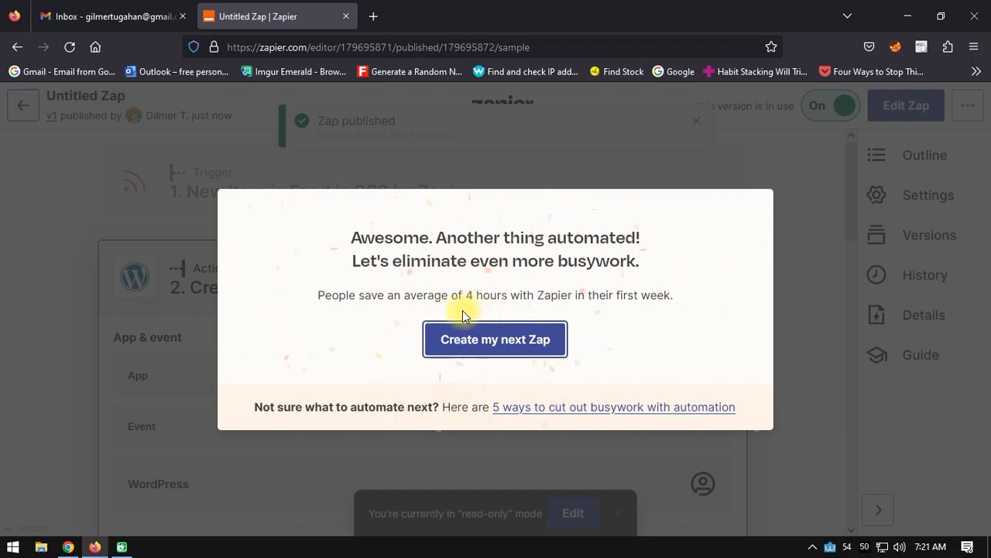
left_click(20, 278)
Step: Rename the Zap "RSS to Wordpress" and return to the list of Zaps
left_click(120, 96)
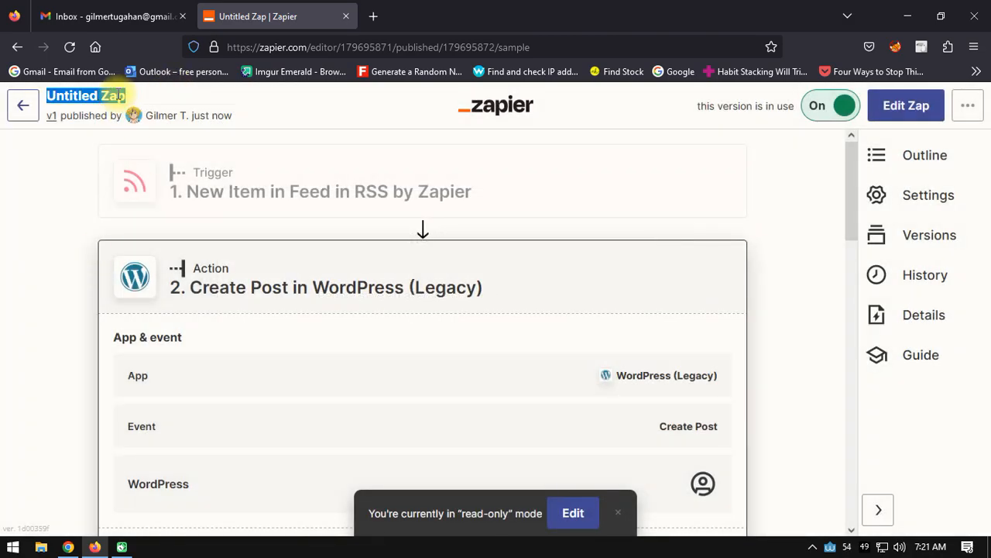
type("RS")
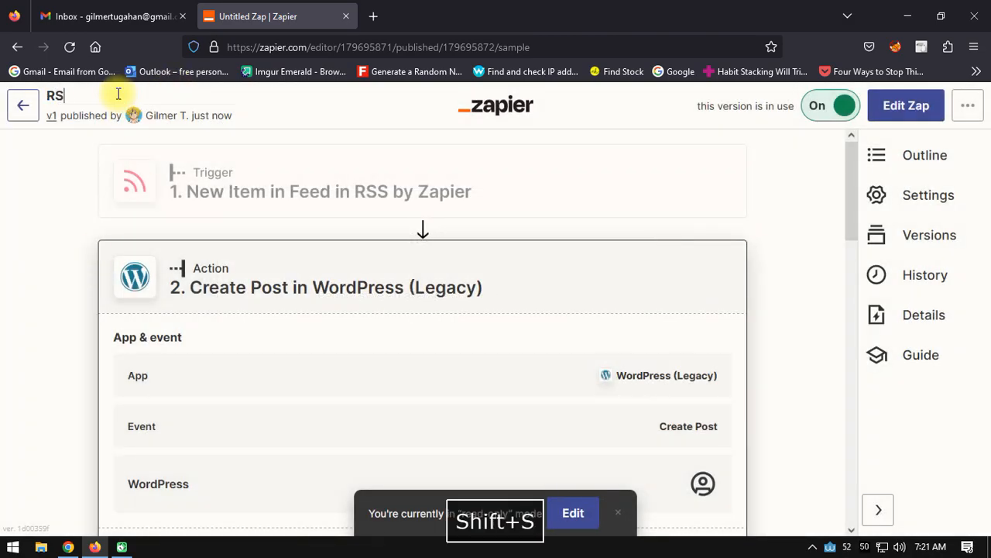
type("S")
type(" t")
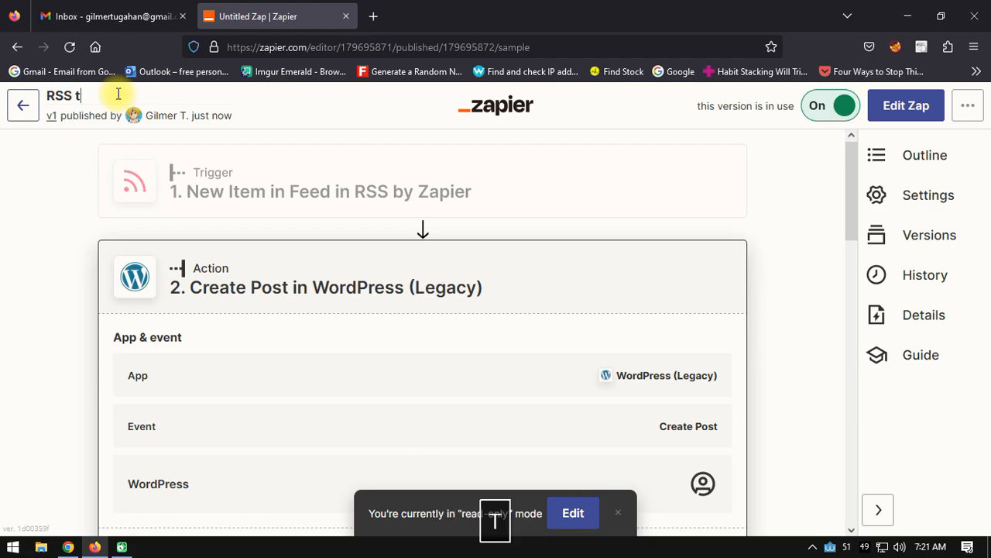
type("o Wordpress")
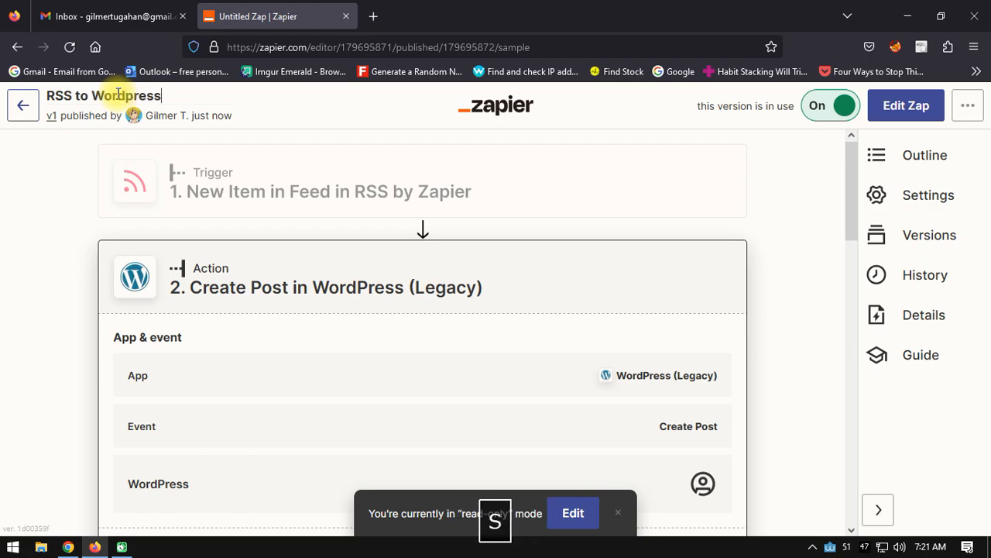
type("s")
key("BackSpace")
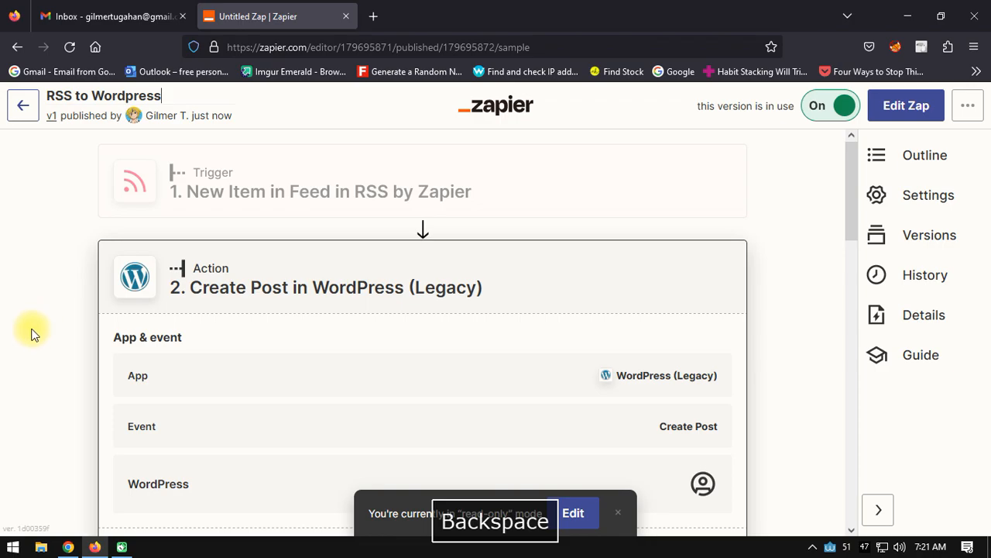
left_click(35, 337)
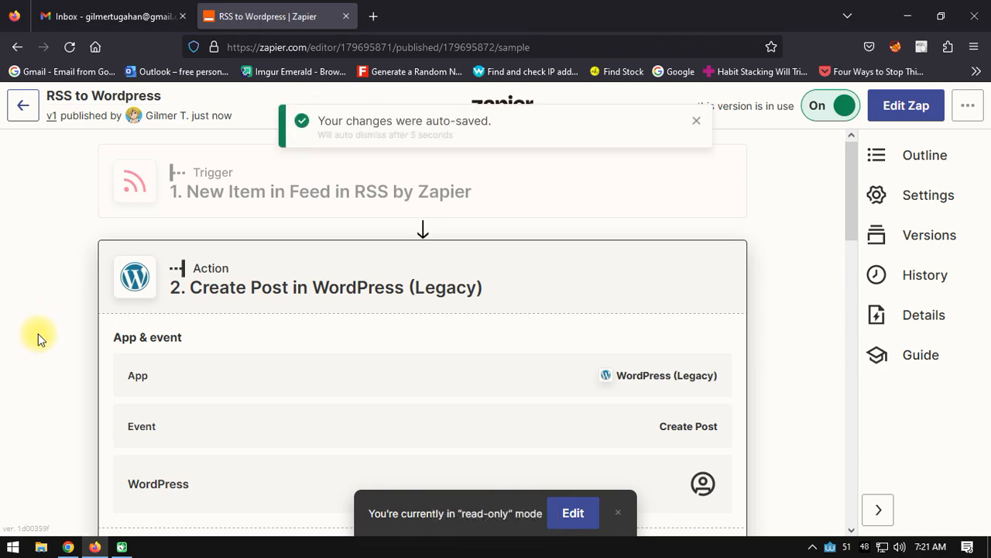
left_click(22, 105)
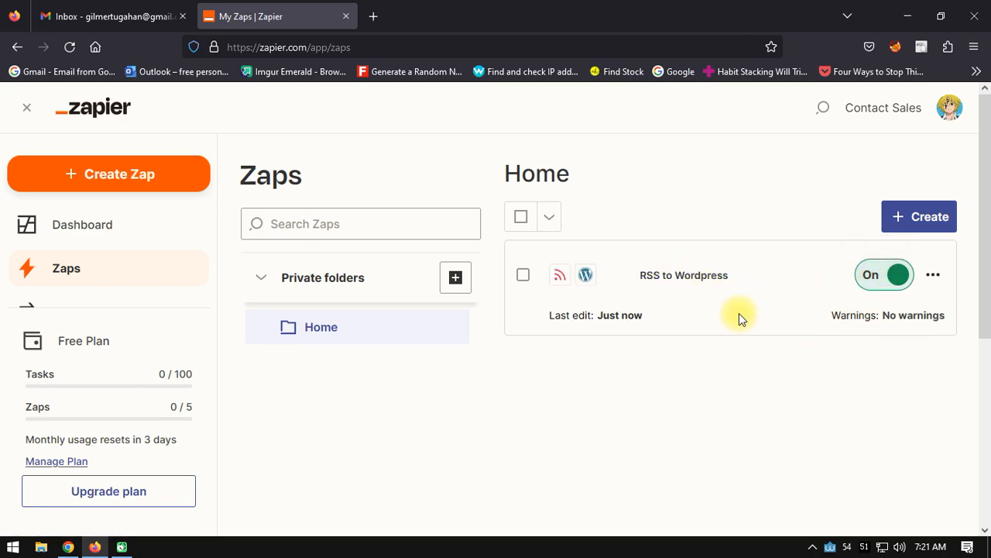
Step: Open wordpress.com in a new browser tab to reach the Test Poster site's dashboard
left_click(373, 16)
type("wordpress.com/")
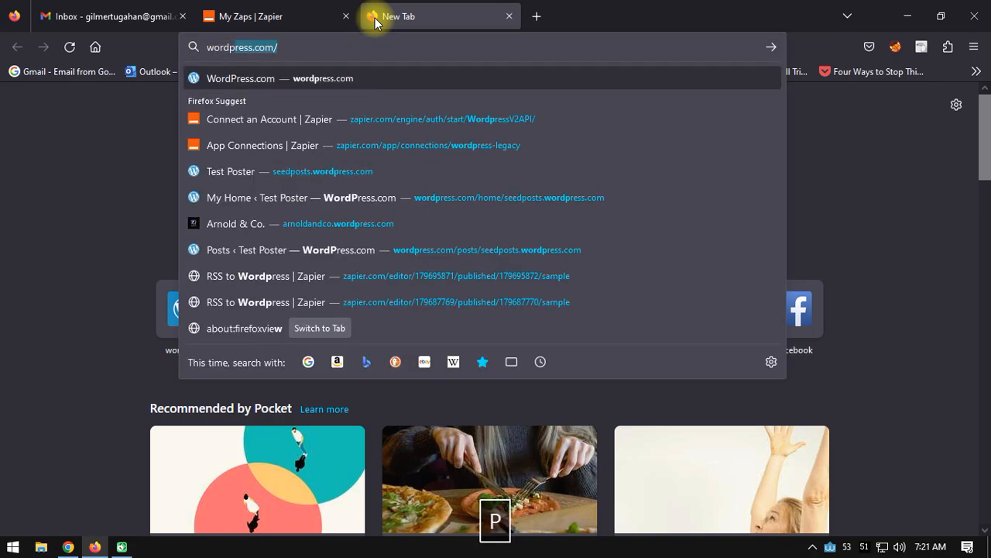
key("Return")
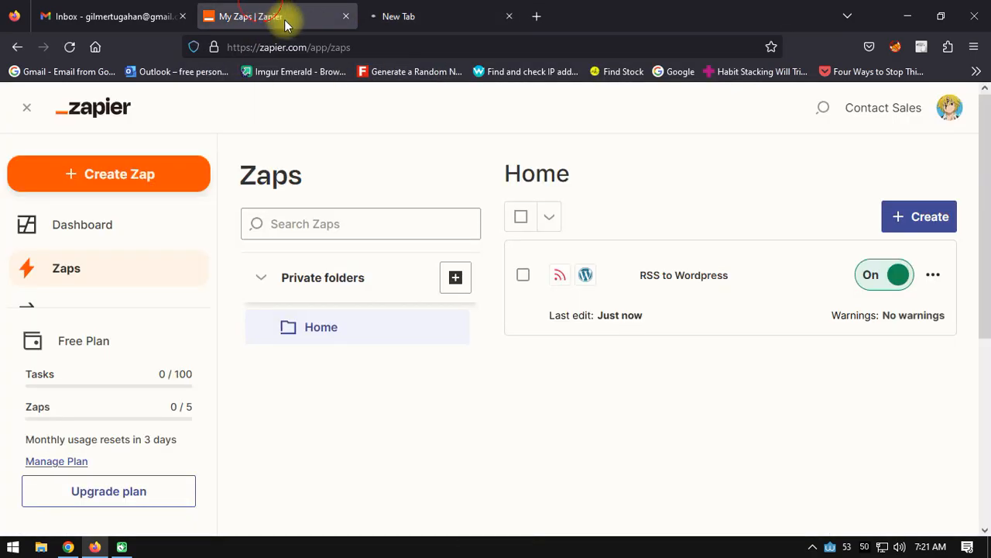
left_click(283, 19)
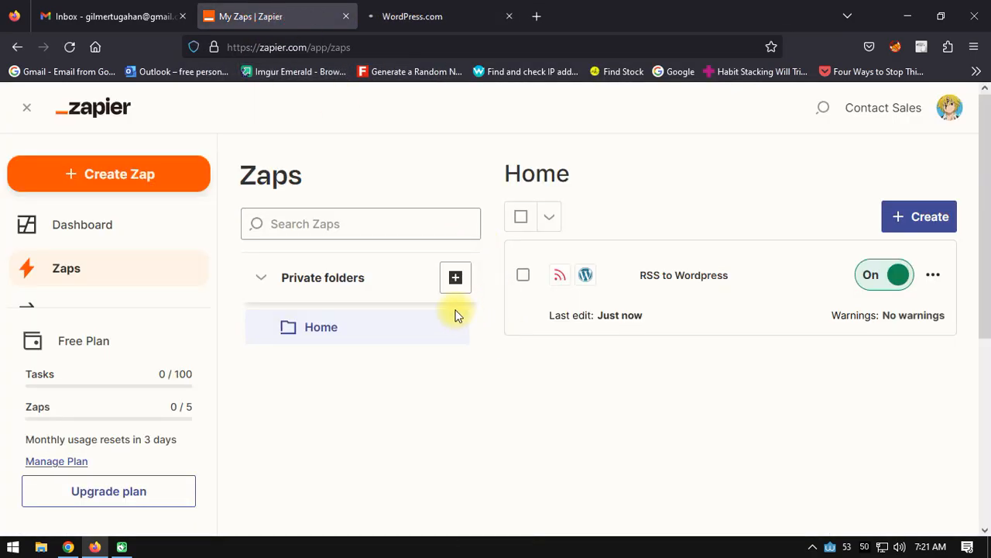
left_click(465, 15)
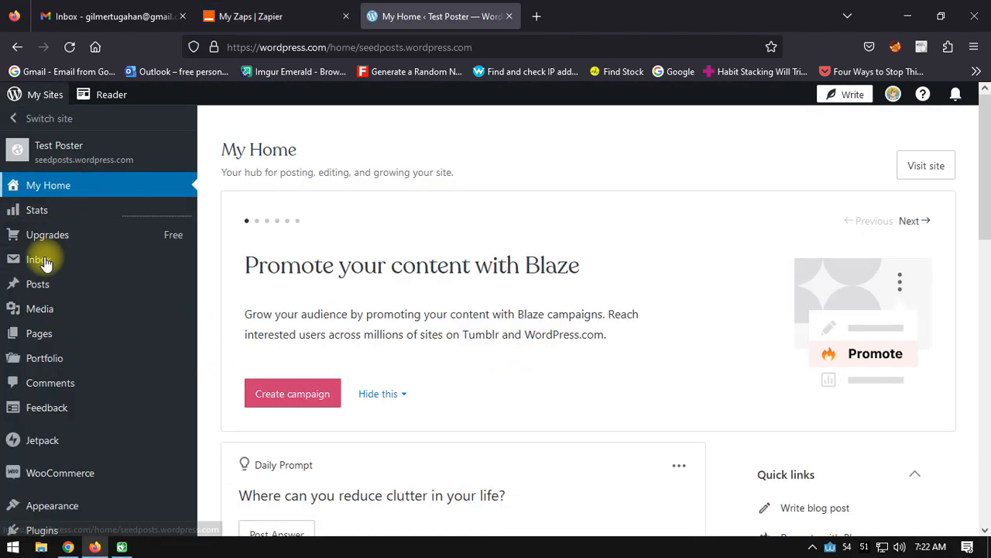
Step: Open the seedposts.wordpress.com site in a separate tab and look through the post created by the Zap test
right_click(89, 165)
left_click(111, 172)
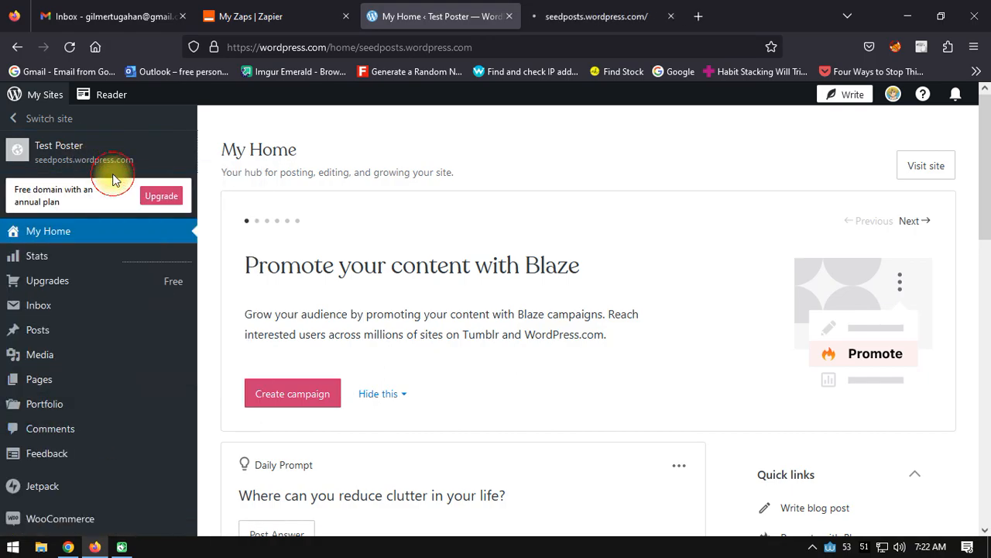
left_click(596, 15)
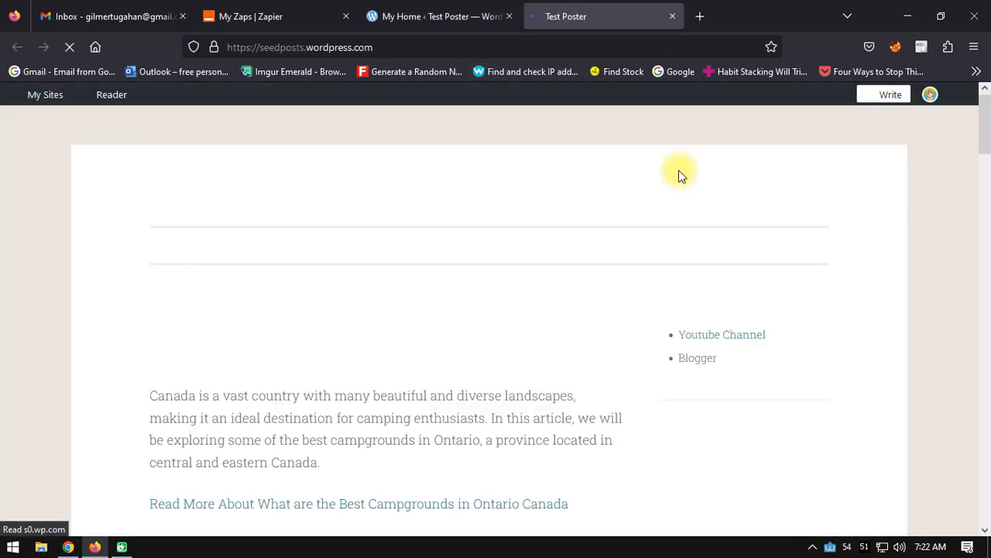
scroll(381, 320, "down", 3)
scroll(381, 320, "down", 10)
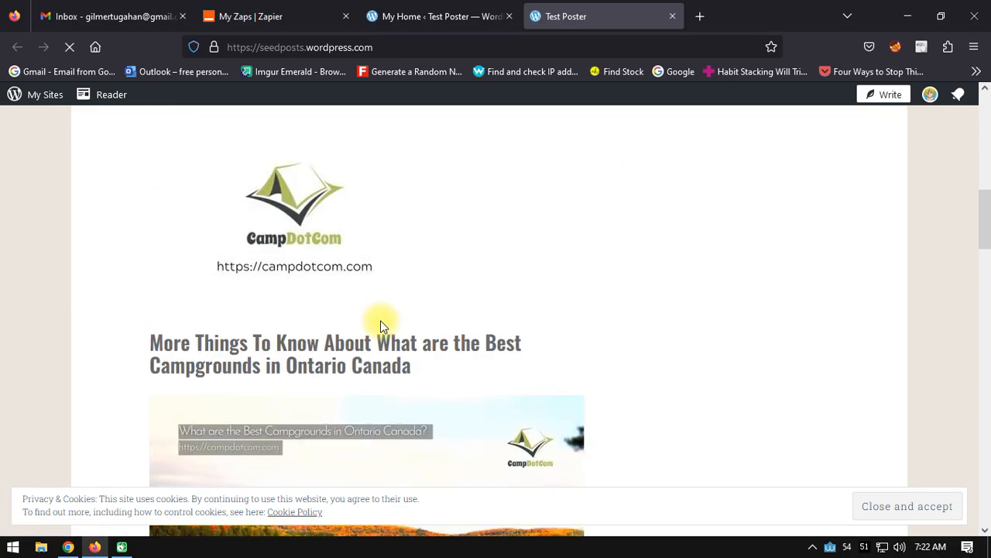
Step: Examine the formatting, images and text of the campgrounds article on the live Test Poster site
scroll(382, 336, "down", 7)
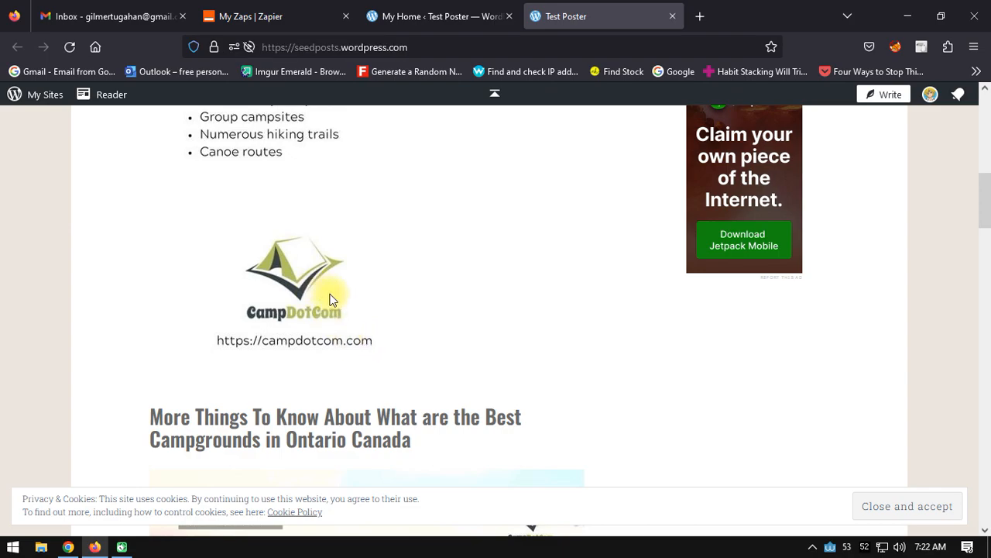
scroll(330, 299, "up", 10)
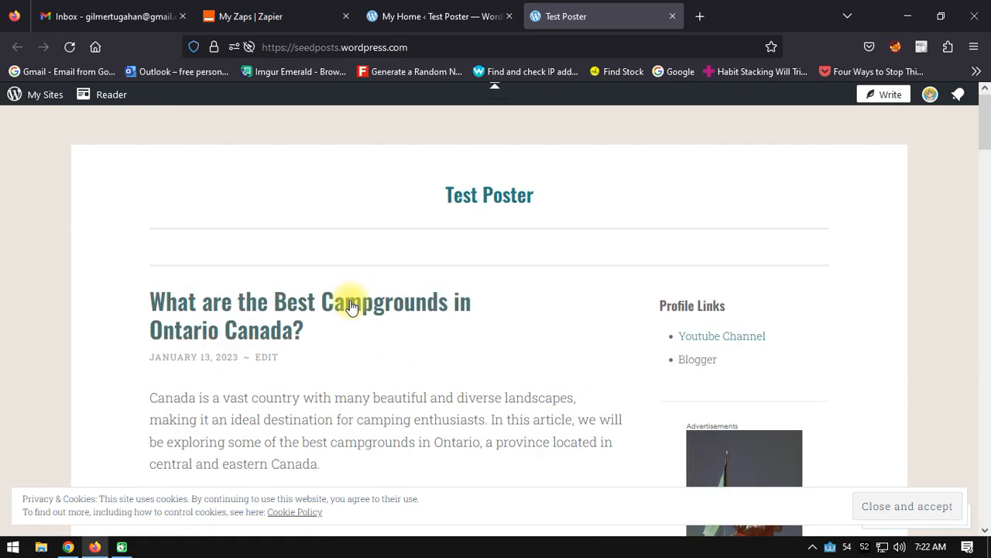
scroll(460, 246, "down", 4)
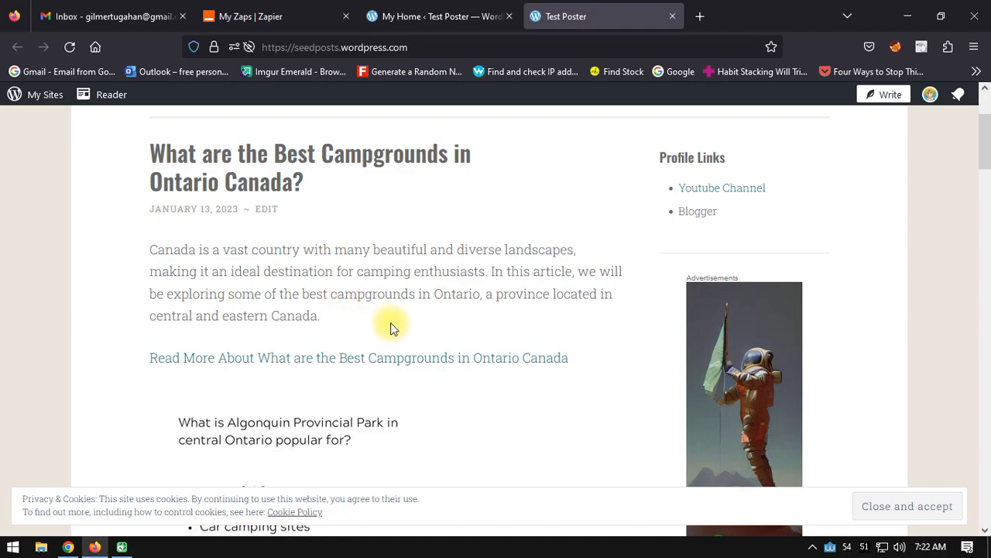
scroll(389, 328, "up", 4)
Step: Move the published post "What are the Best Campgrounds in Ontario Canada?" to the trash from the Test Poster dashboard's post list
left_click(457, 16)
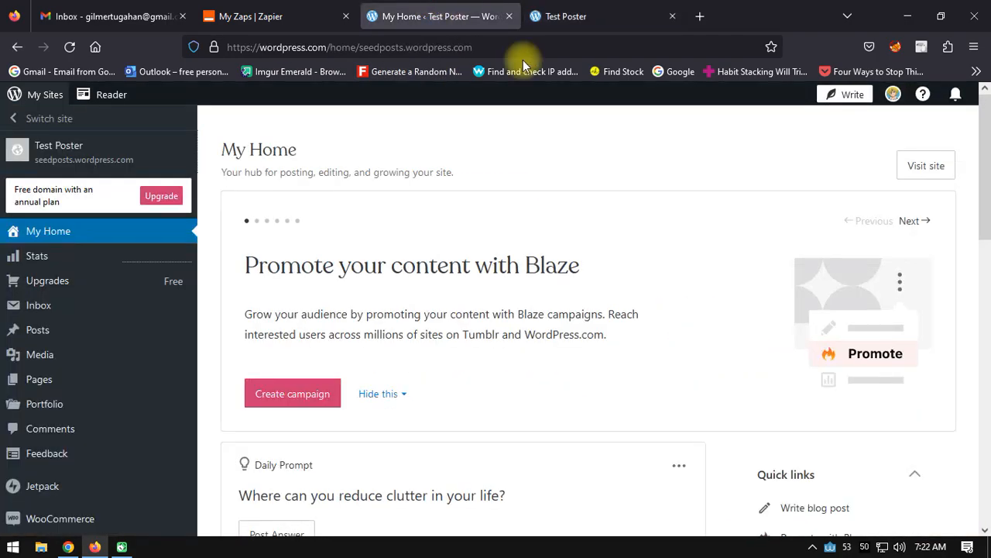
left_click(38, 333)
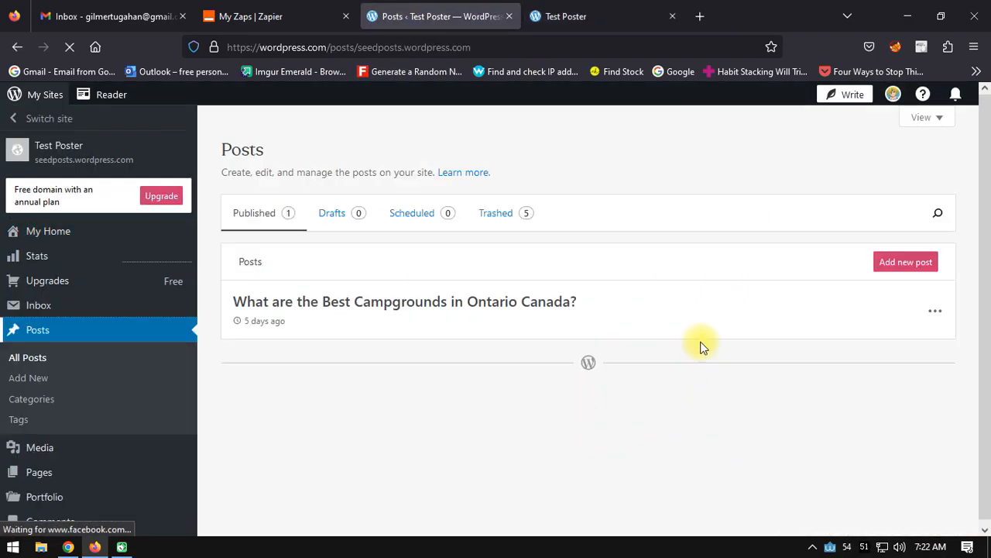
left_click(935, 311)
left_click(820, 412)
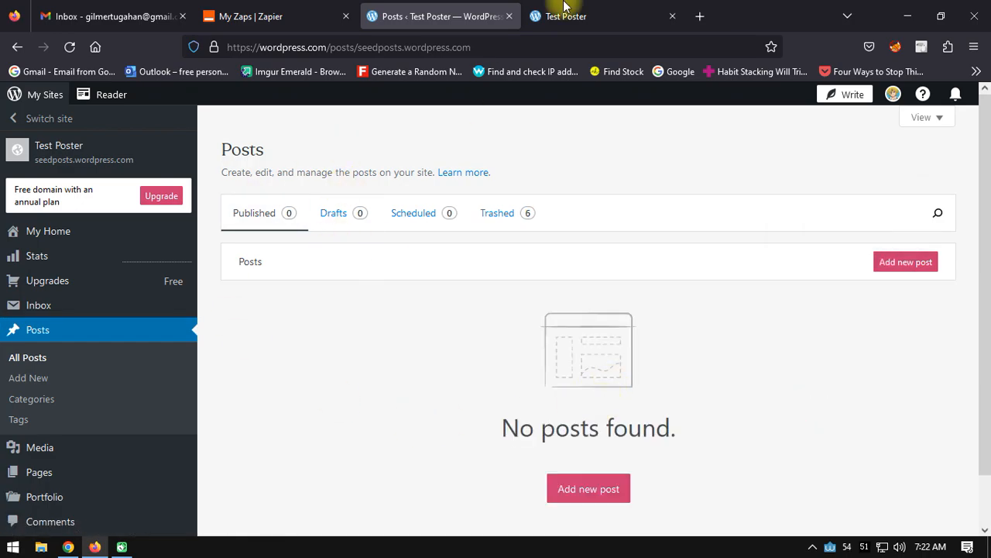
Step: Close the live Test Poster site and the WordPress posts page to return to Zapier's list of Zaps
left_click(643, 8)
left_click(672, 16)
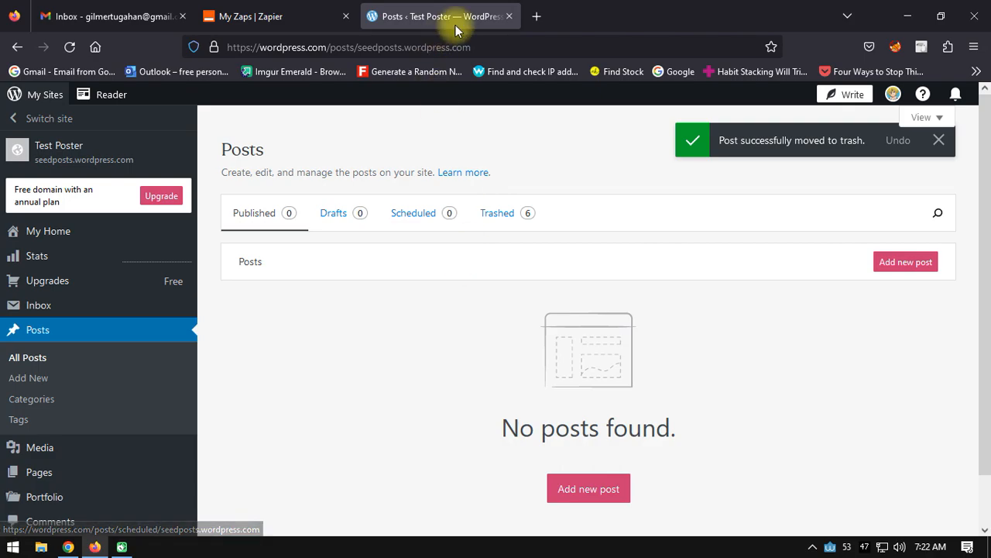
left_click(509, 16)
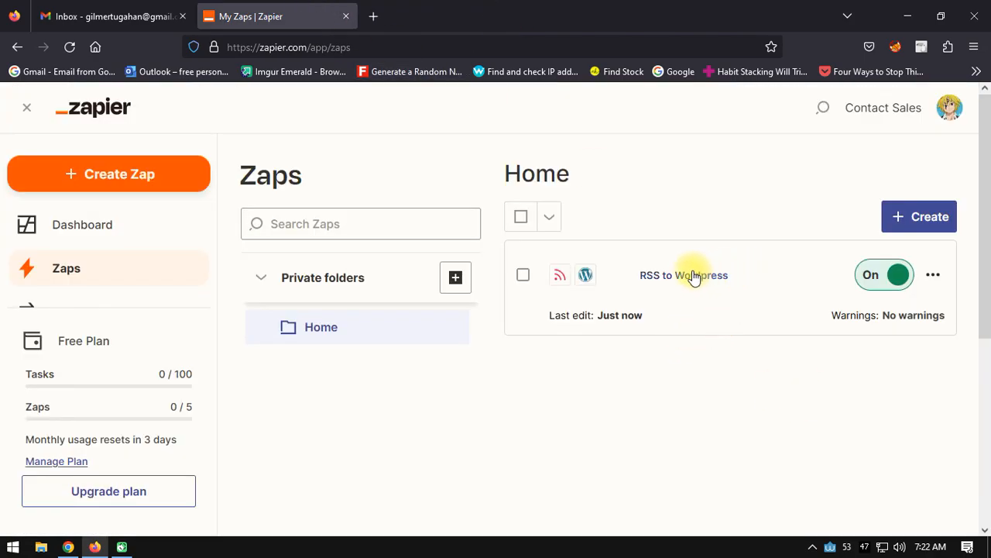